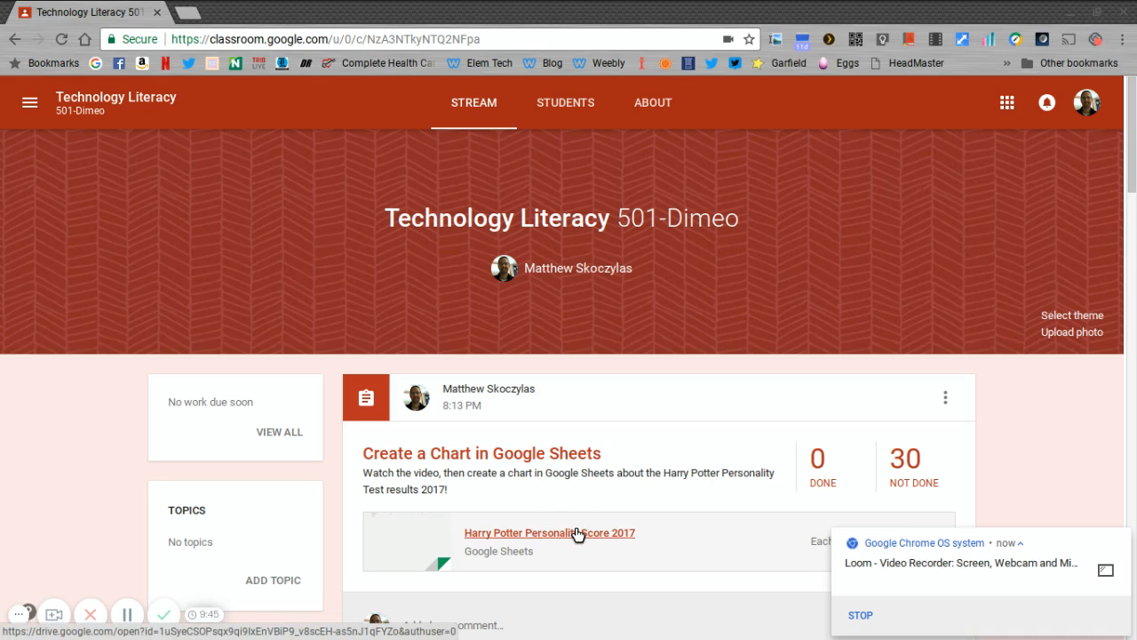
Open the Harry Potter Personality Score 2017 spreadsheet attached to the chart assignment
{"action": "left_click", "coordinate": [577, 533]}
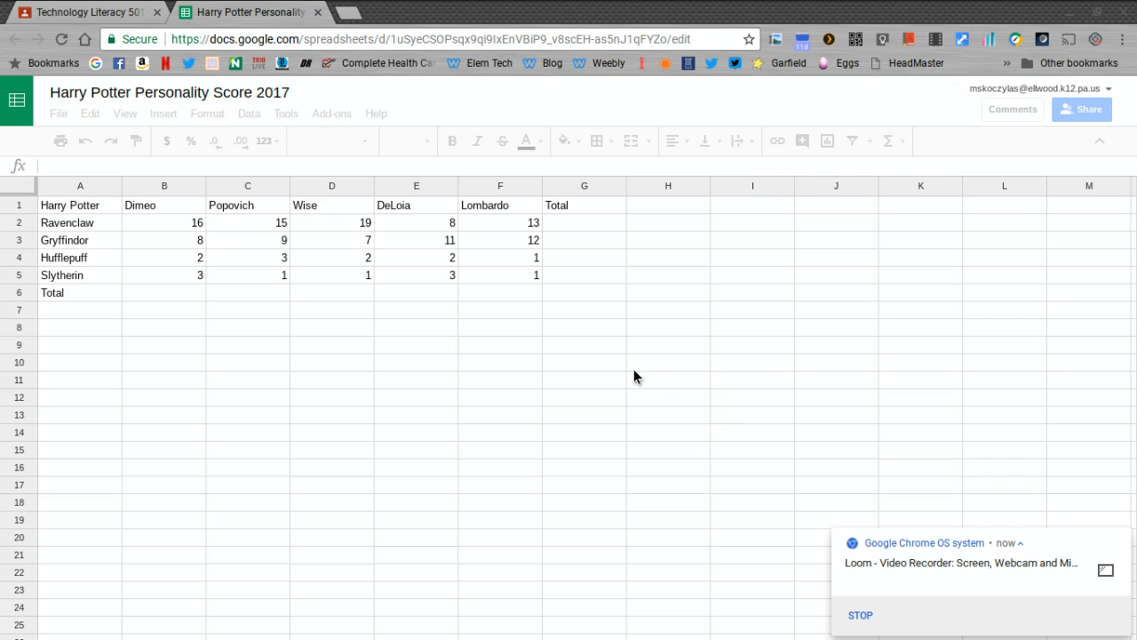
Examine how the score table is laid out, with classes in the columns and Hogwarts houses in the rows
{"action": "left_click", "coordinate": [592, 344]}
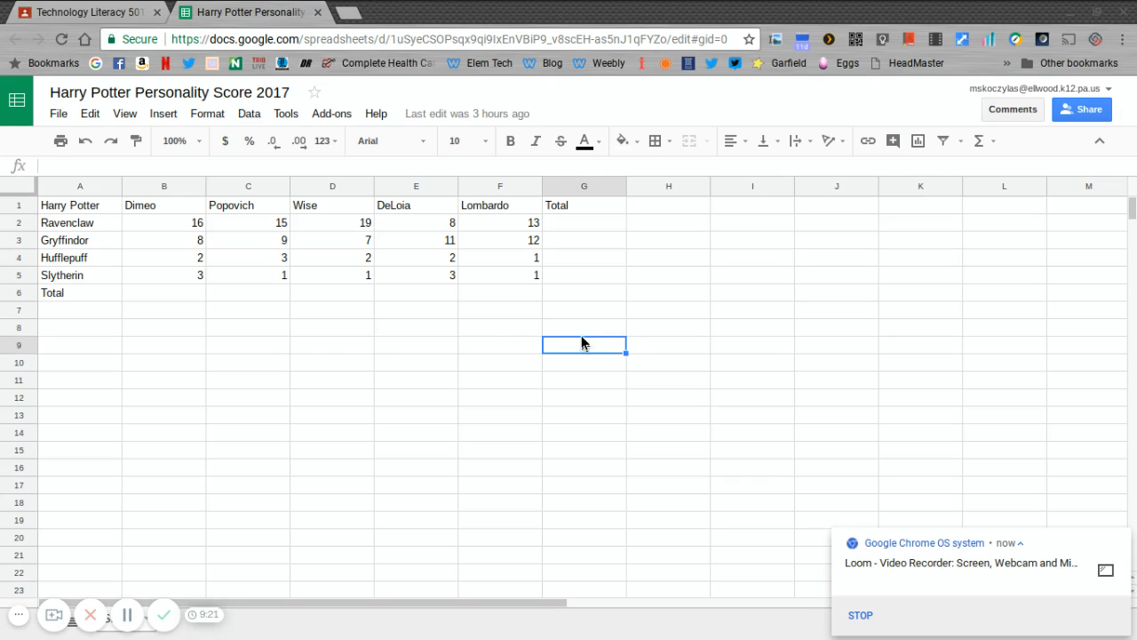
{"action": "left_click", "coordinate": [442, 311]}
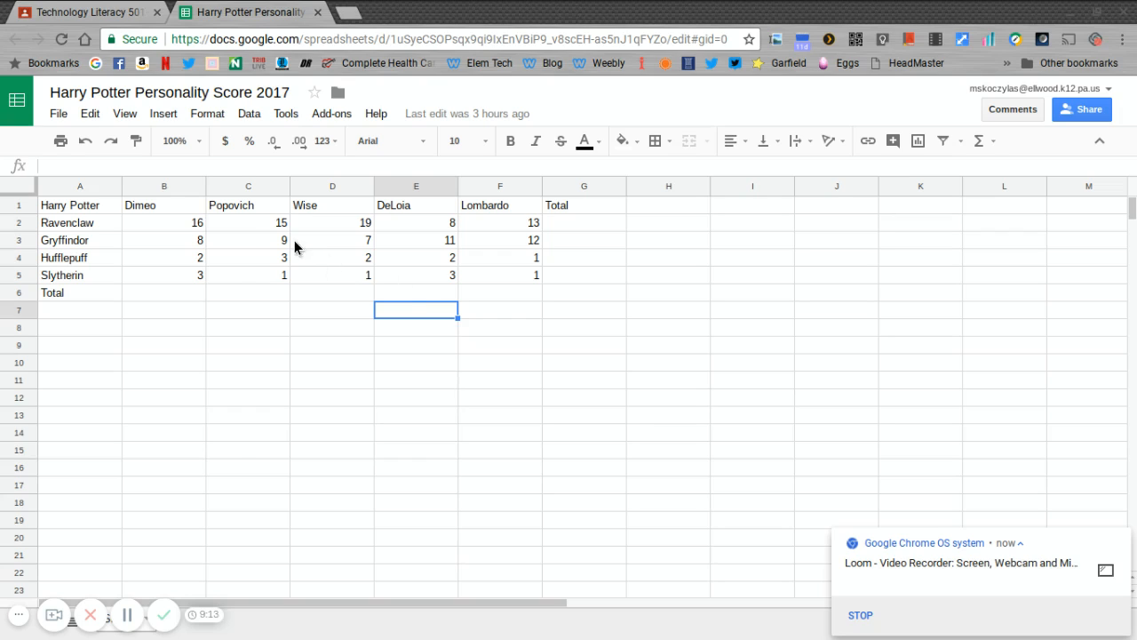
{"action": "left_click", "coordinate": [501, 190]}
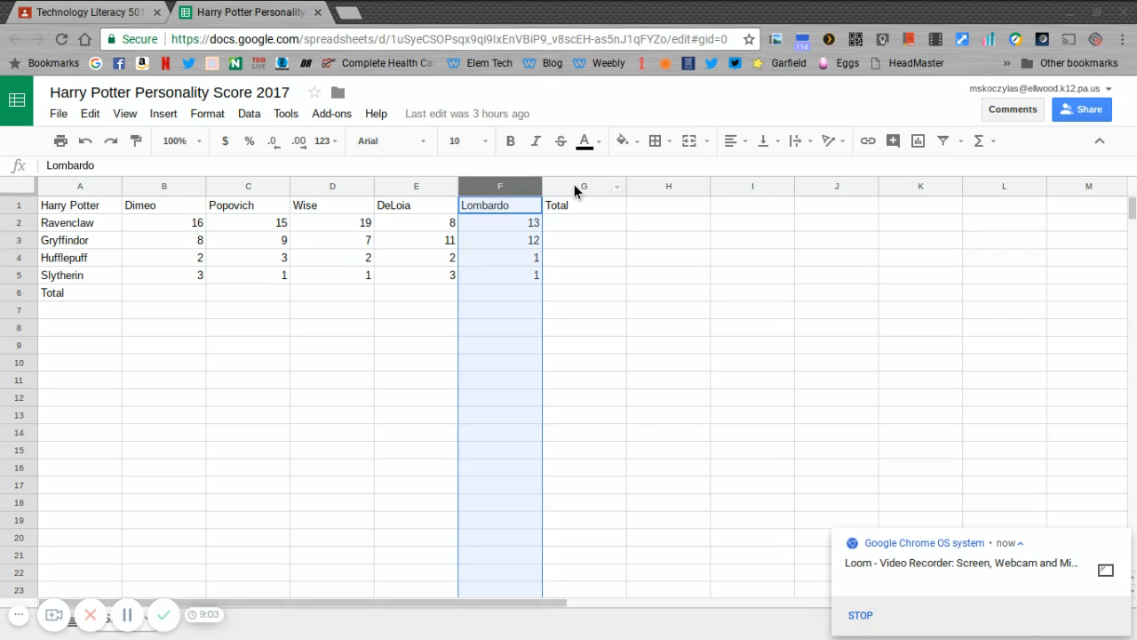
{"action": "left_click", "coordinate": [670, 188]}
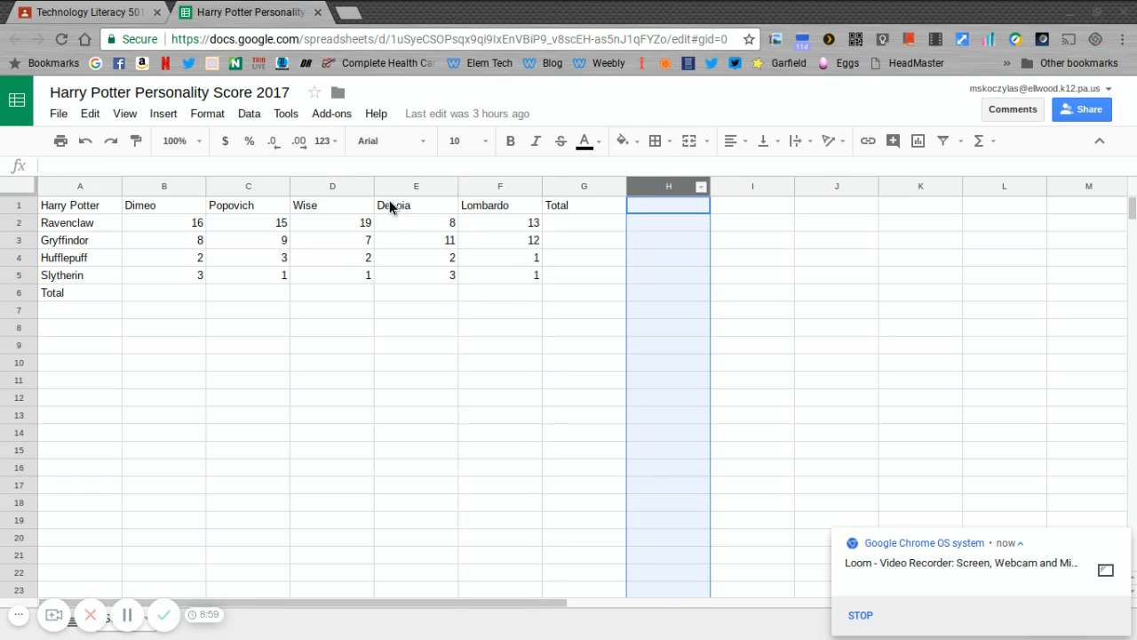
{"action": "left_click", "coordinate": [334, 188]}
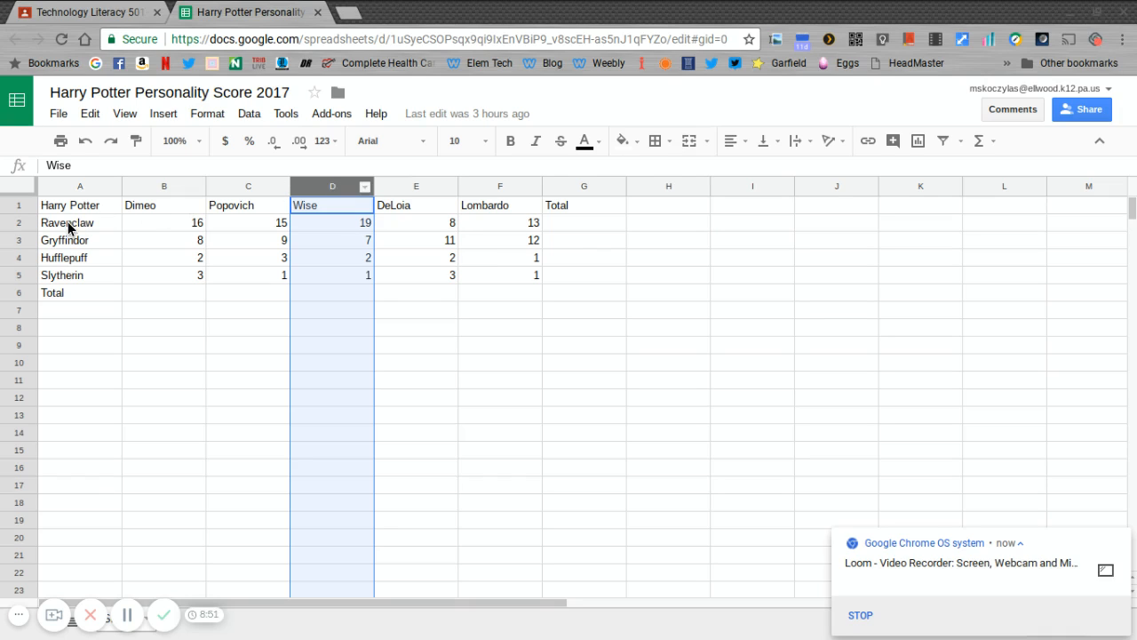
{"action": "left_click", "coordinate": [20, 346]}
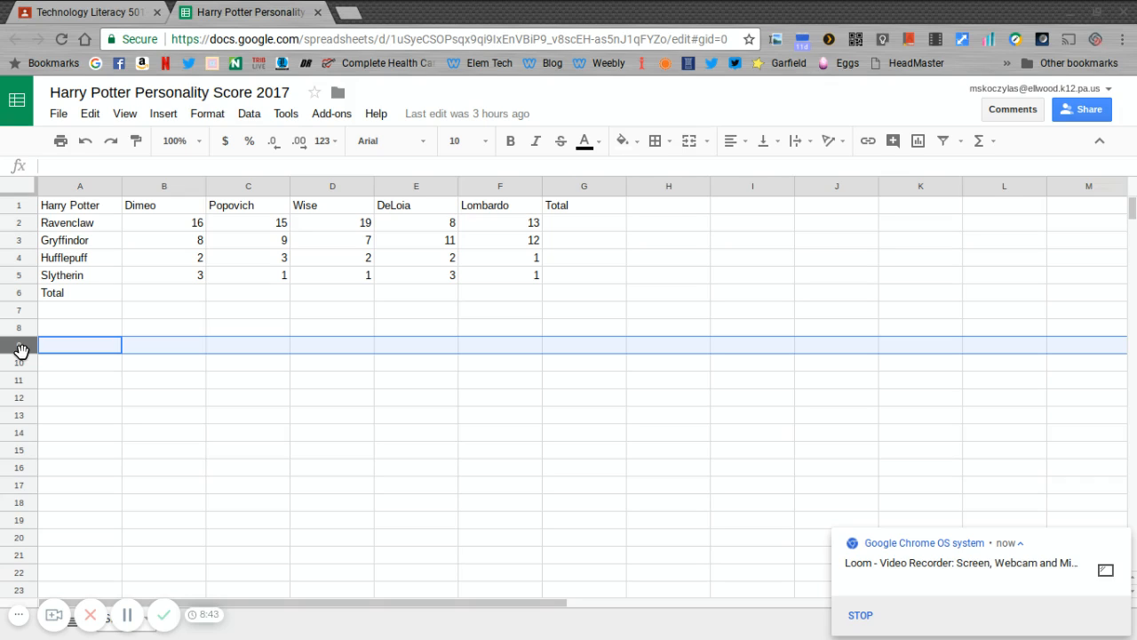
{"action": "left_click", "coordinate": [19, 258]}
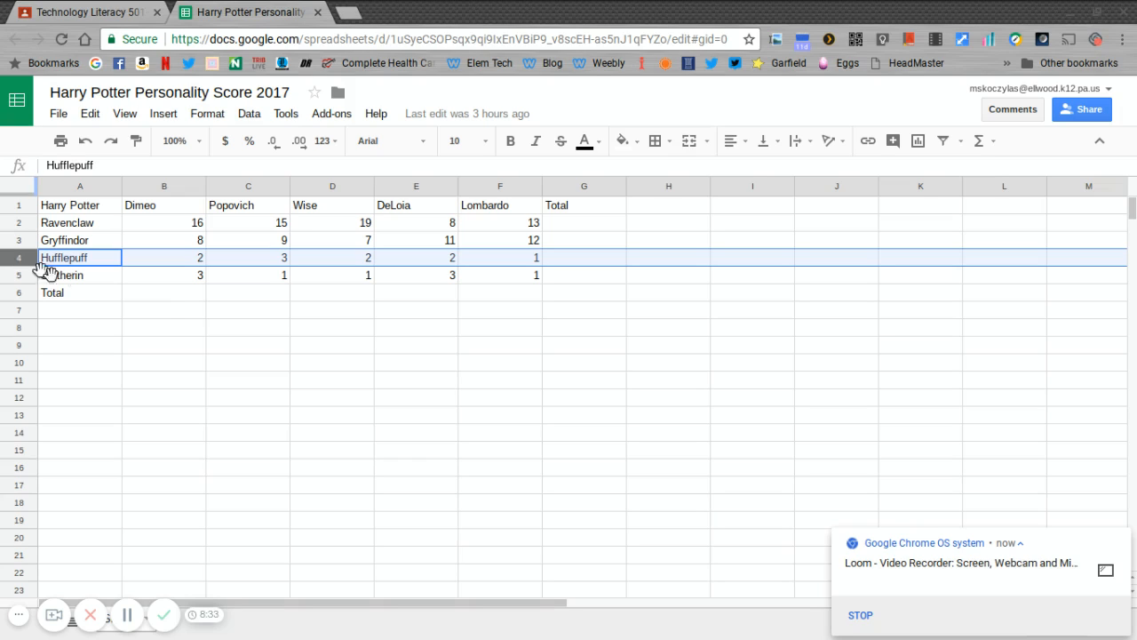
{"action": "left_click", "coordinate": [174, 209]}
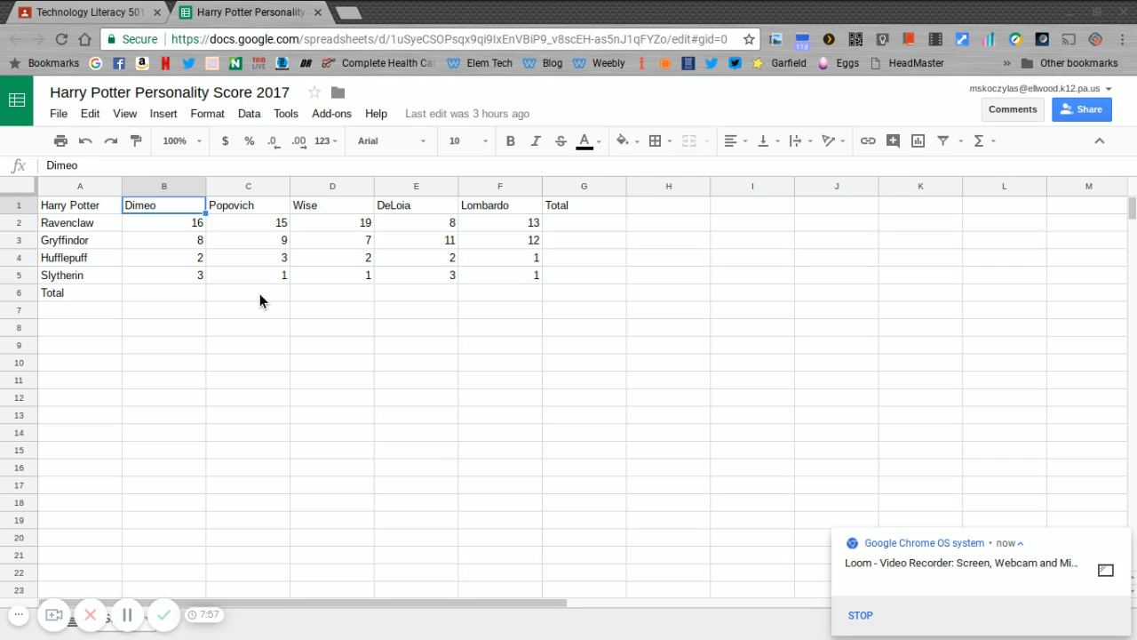
Make the header row 1 and the house labels in column A bold
{"action": "left_click", "coordinate": [18, 207]}
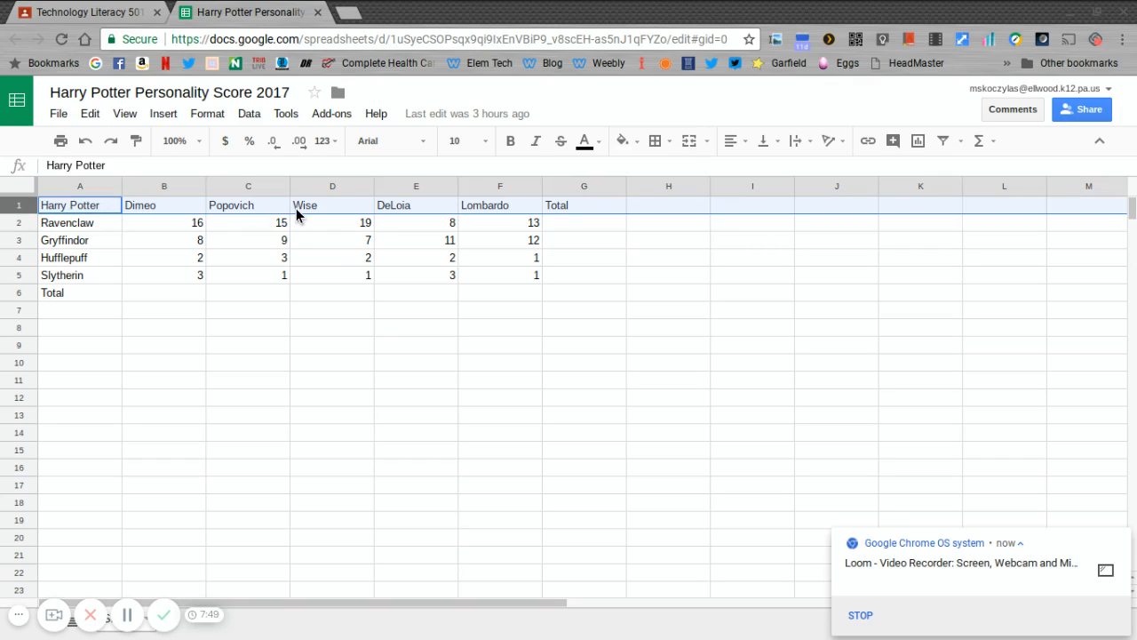
{"action": "left_click", "coordinate": [512, 144]}
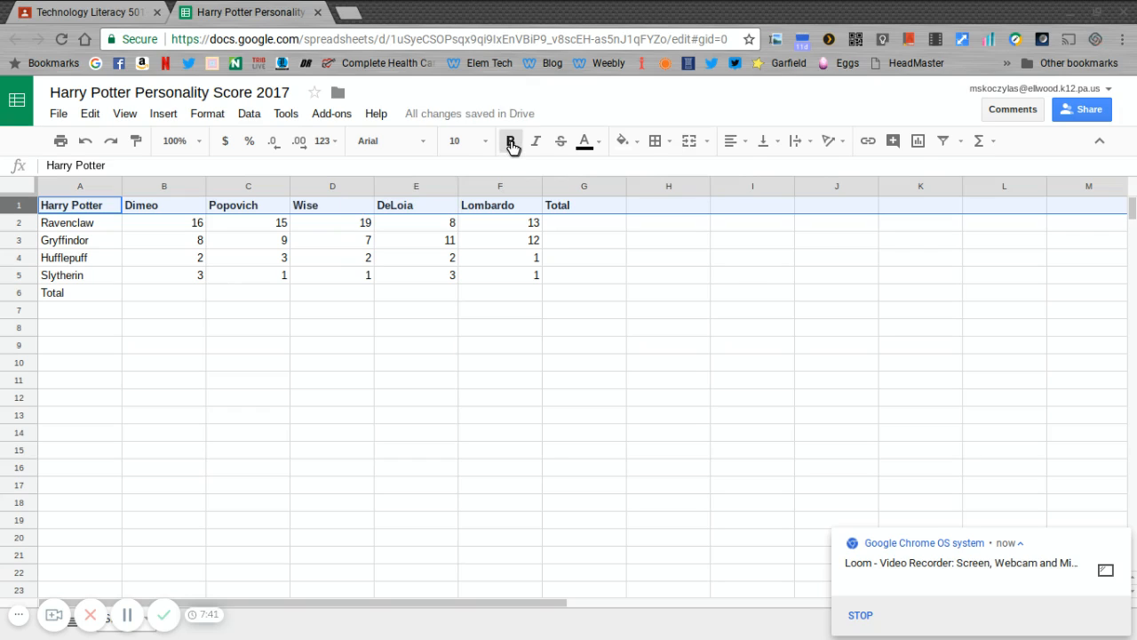
{"action": "left_click", "coordinate": [77, 186]}
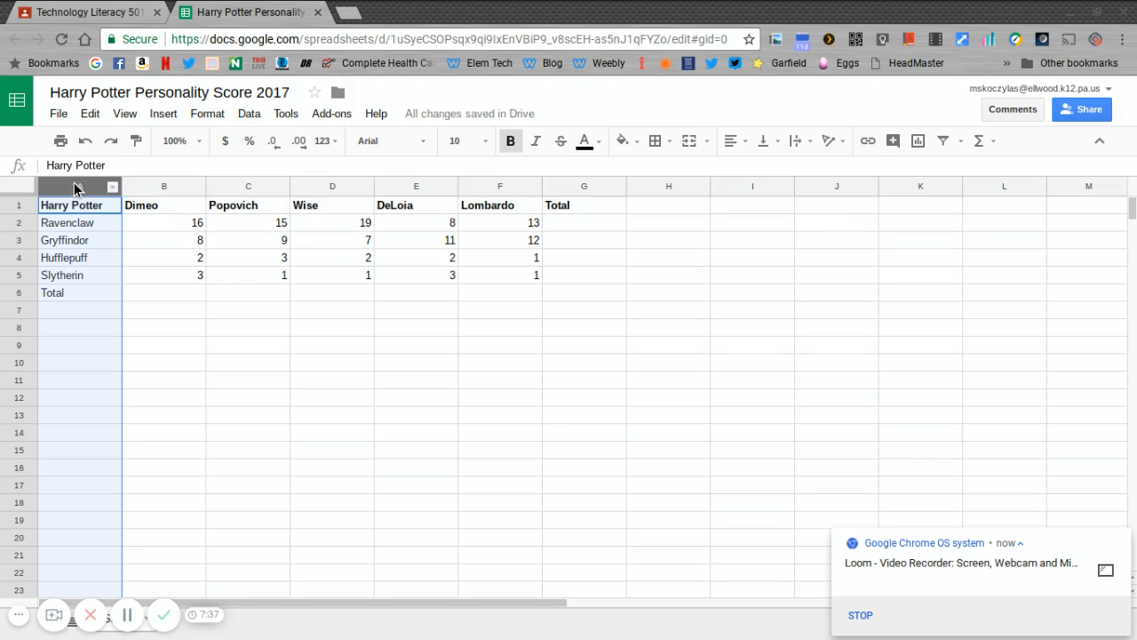
{"action": "left_click", "coordinate": [512, 144]}
{"action": "left_click", "coordinate": [512, 144]}
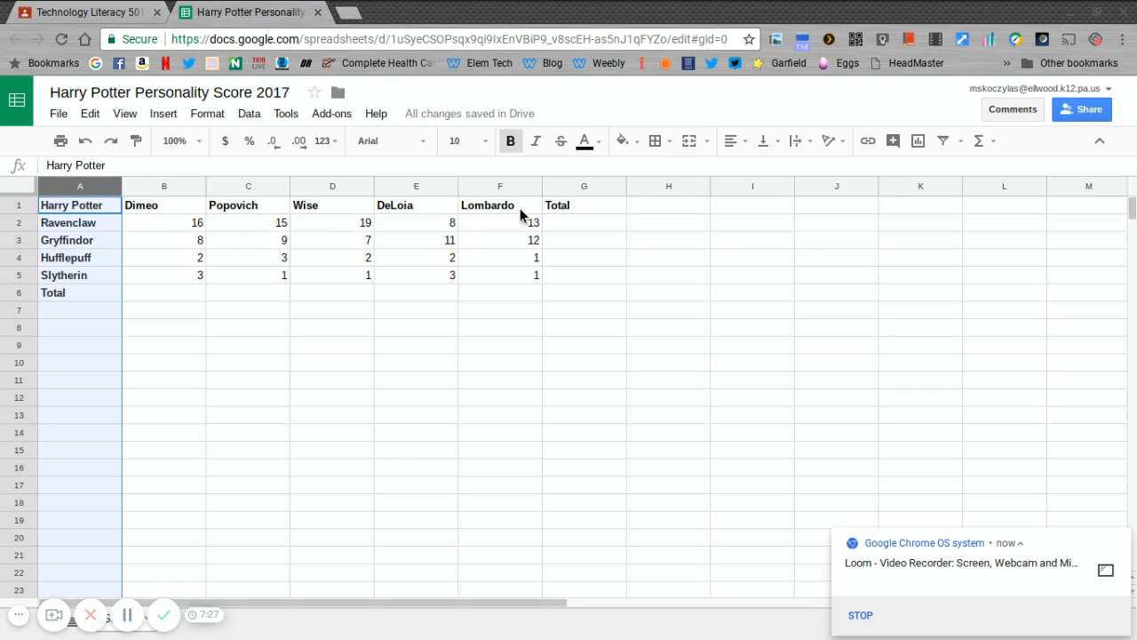
{"action": "left_click", "coordinate": [504, 294]}
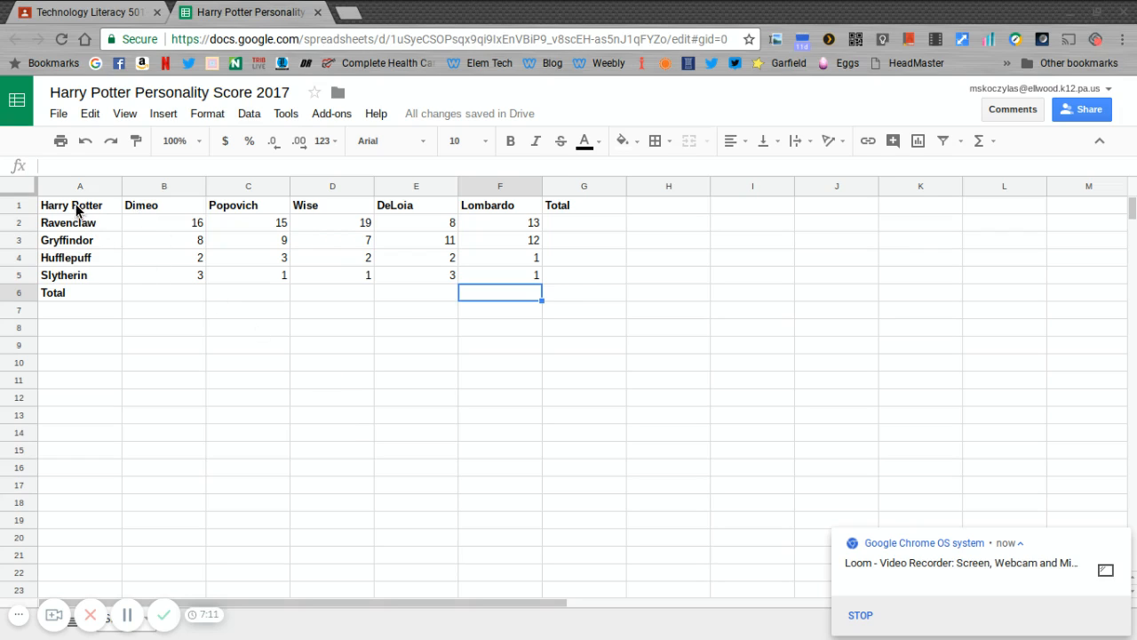
{"action": "left_click_drag", "start_coordinate": [77, 209], "coordinate": [542, 278]}
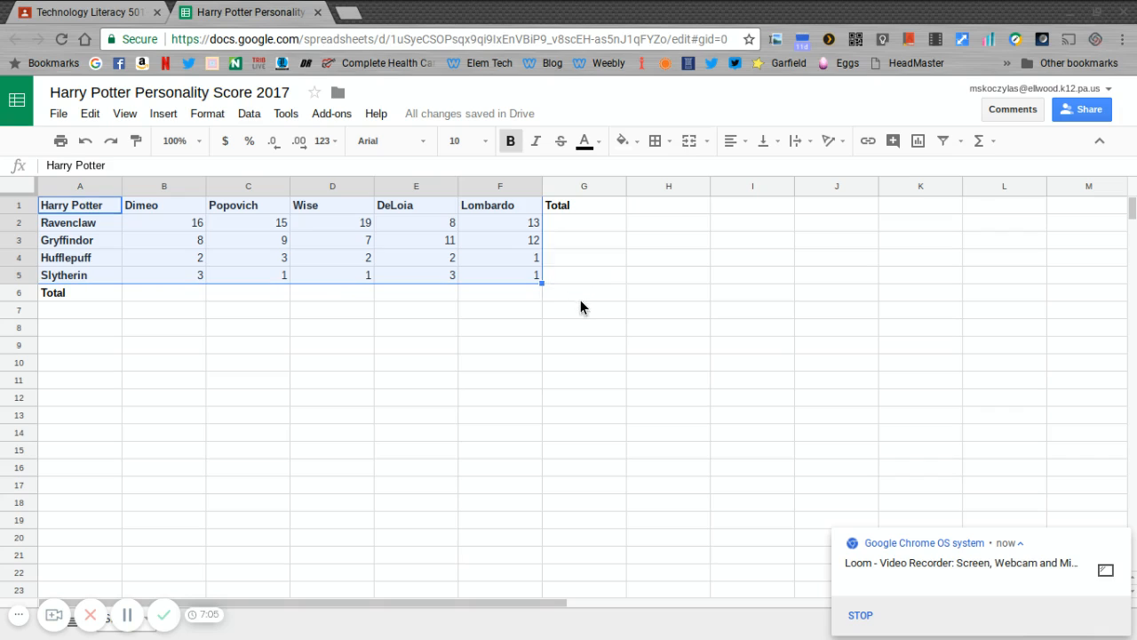
{"action": "left_click", "coordinate": [580, 299]}
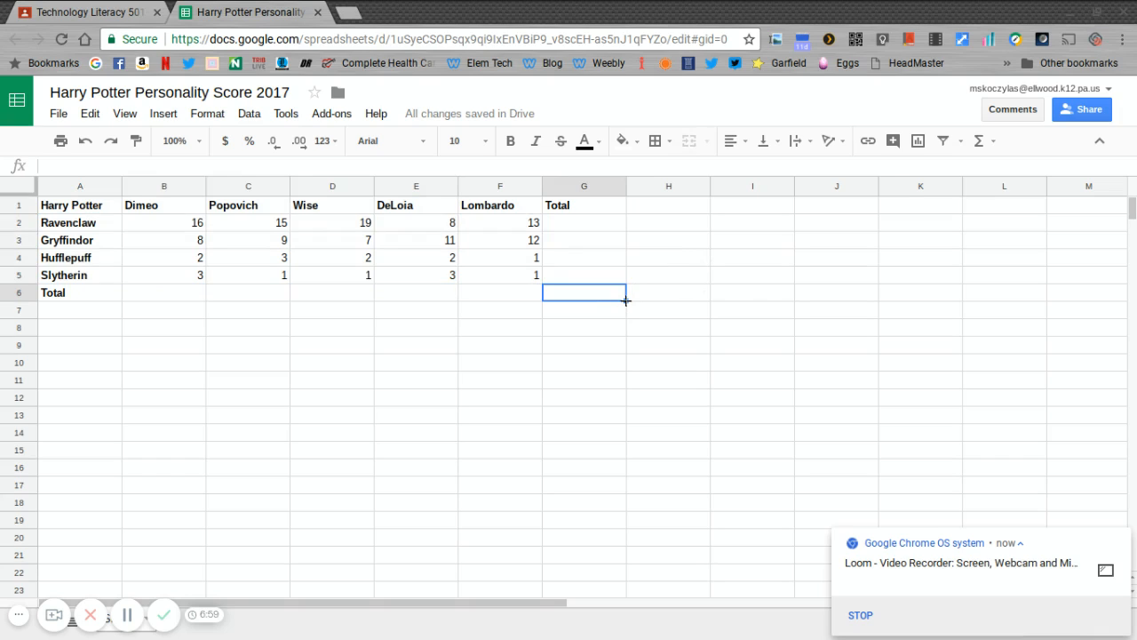
{"action": "left_click_drag", "start_coordinate": [625, 300], "coordinate": [619, 395]}
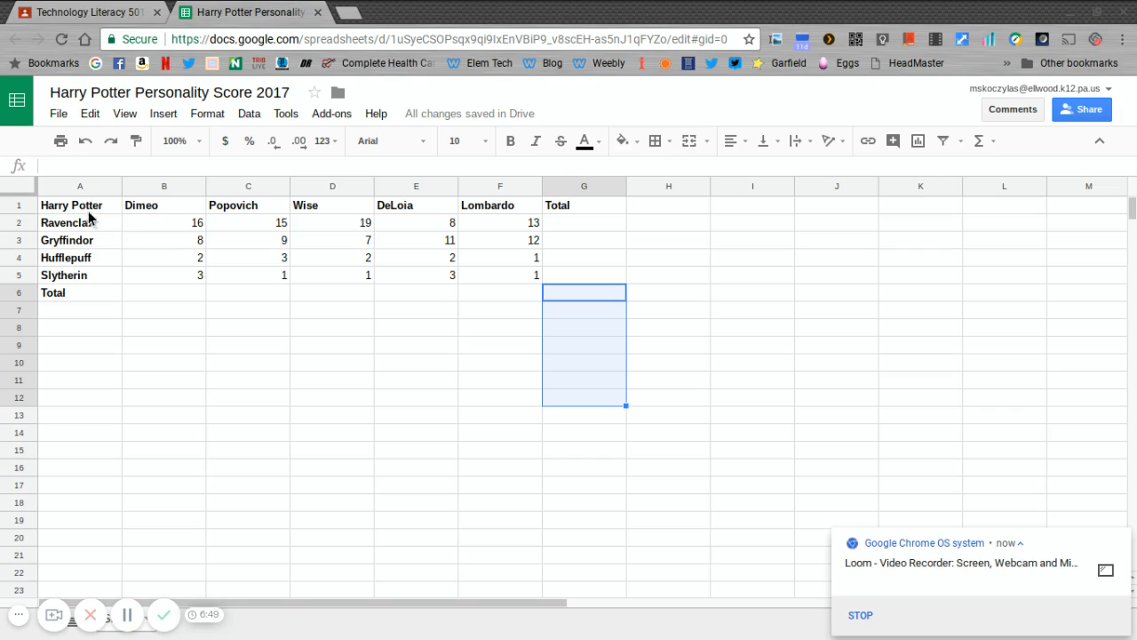
Center-align the headers, house labels and scores in A1:F5 horizontally
{"action": "left_click_drag", "start_coordinate": [78, 207], "coordinate": [497, 276]}
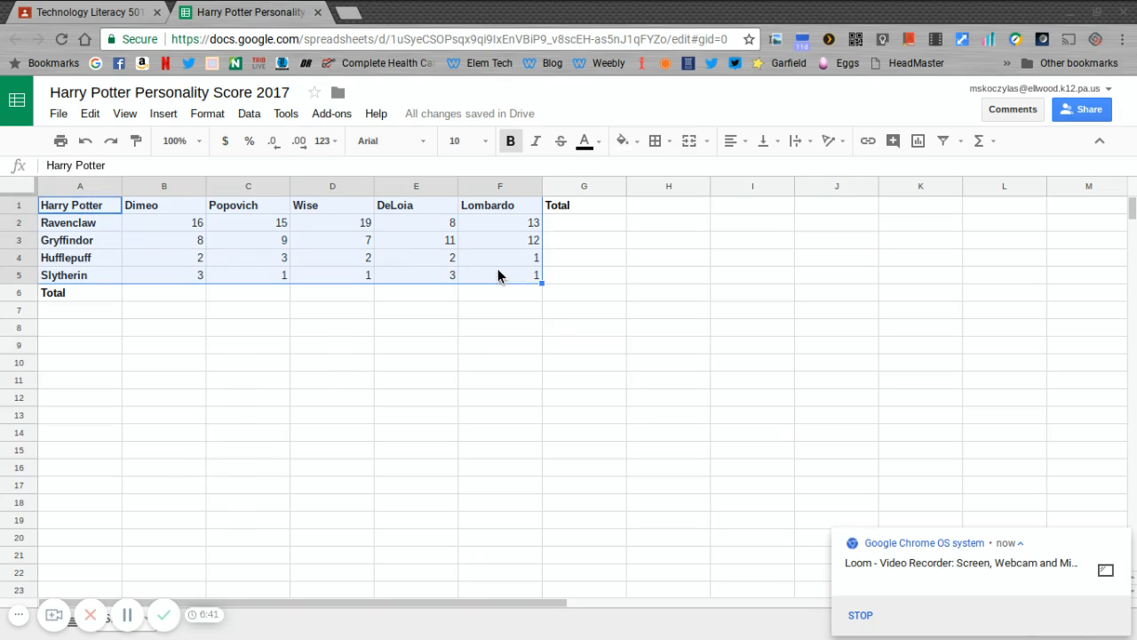
{"action": "left_click", "coordinate": [733, 144]}
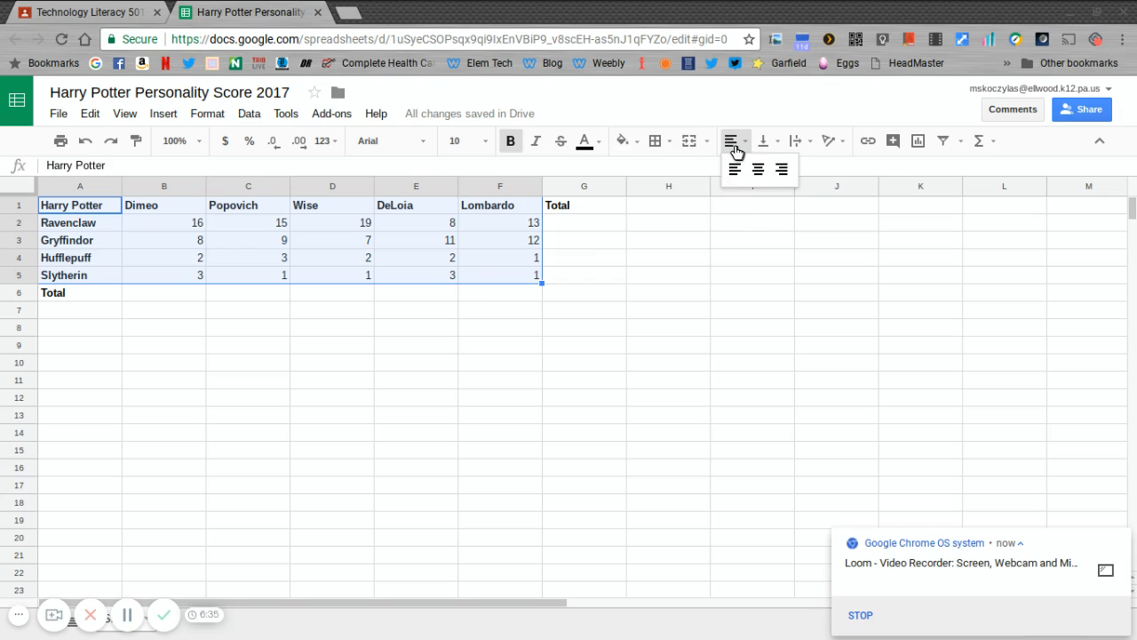
{"action": "left_click", "coordinate": [757, 168]}
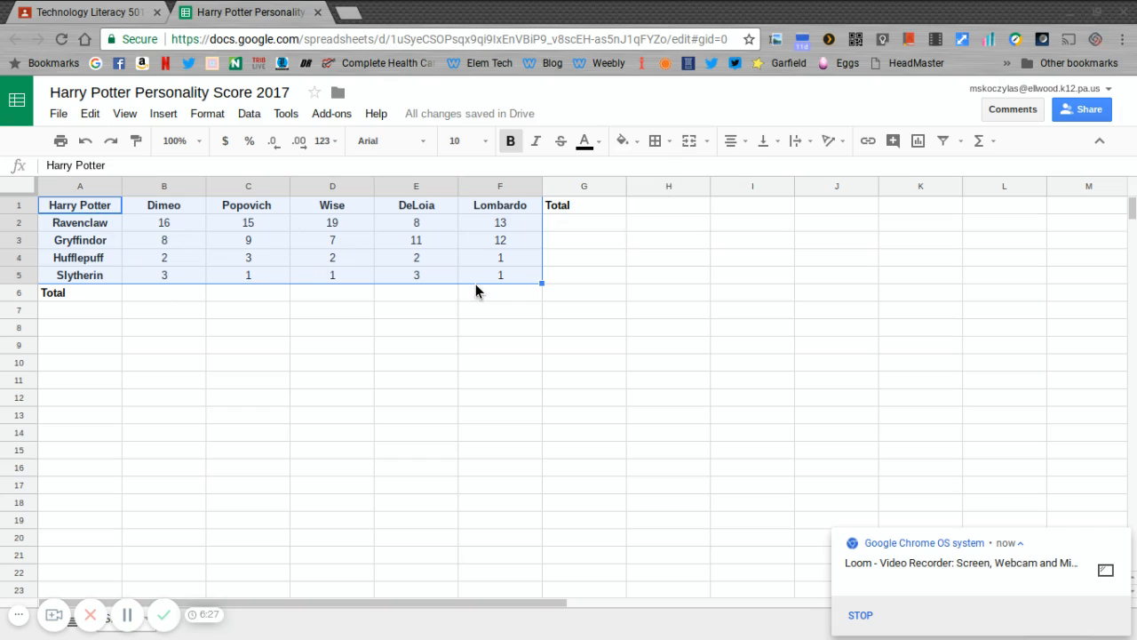
Total the first class's scores in B2:B5 with a SUM formula in cell B6
{"action": "left_click", "coordinate": [160, 294]}
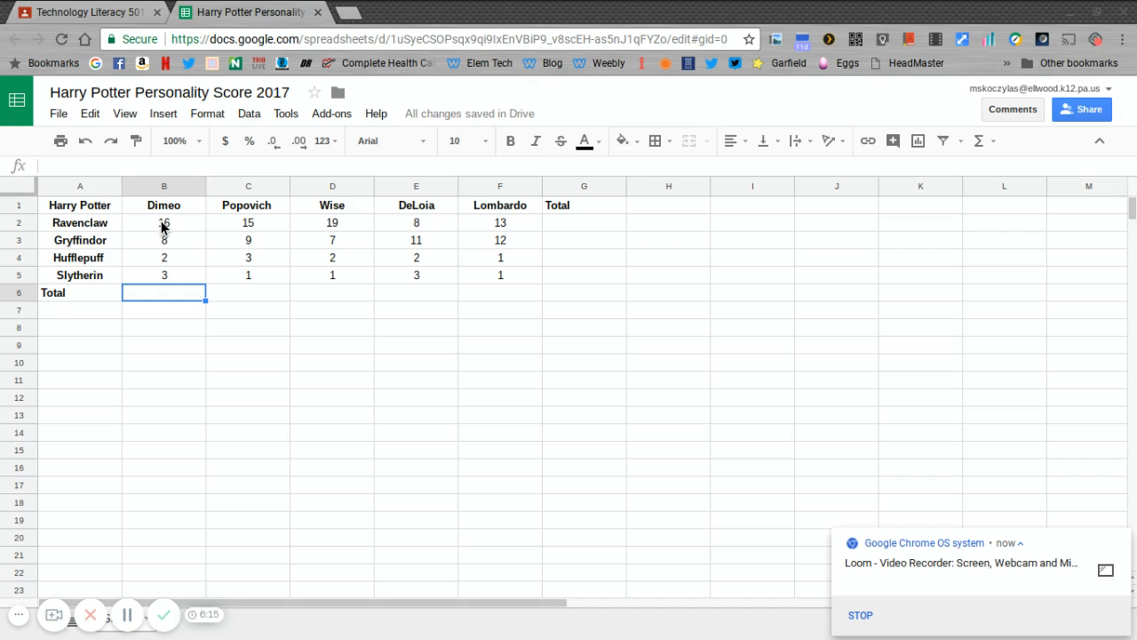
{"action": "left_click_drag", "start_coordinate": [162, 227], "coordinate": [166, 272]}
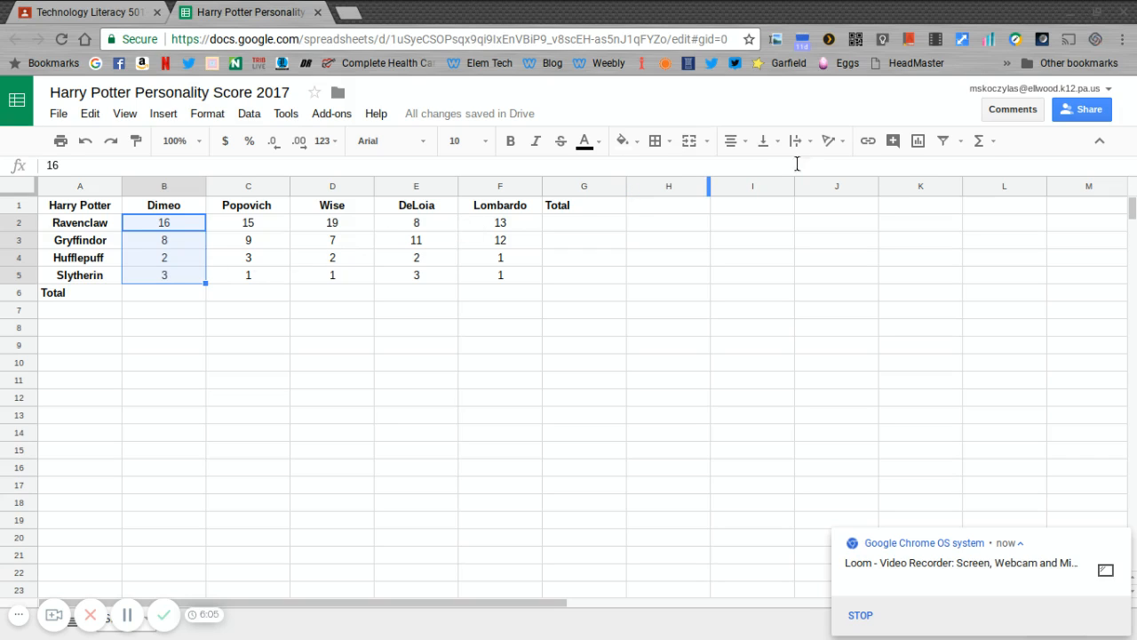
{"action": "left_click", "coordinate": [983, 144]}
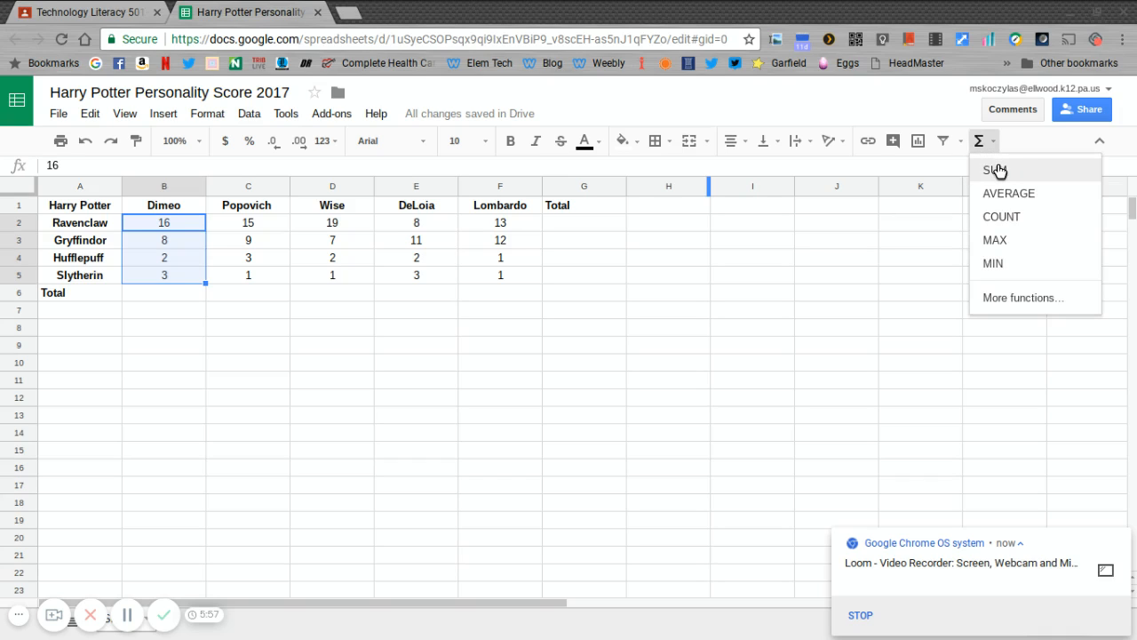
{"action": "left_click", "coordinate": [995, 170]}
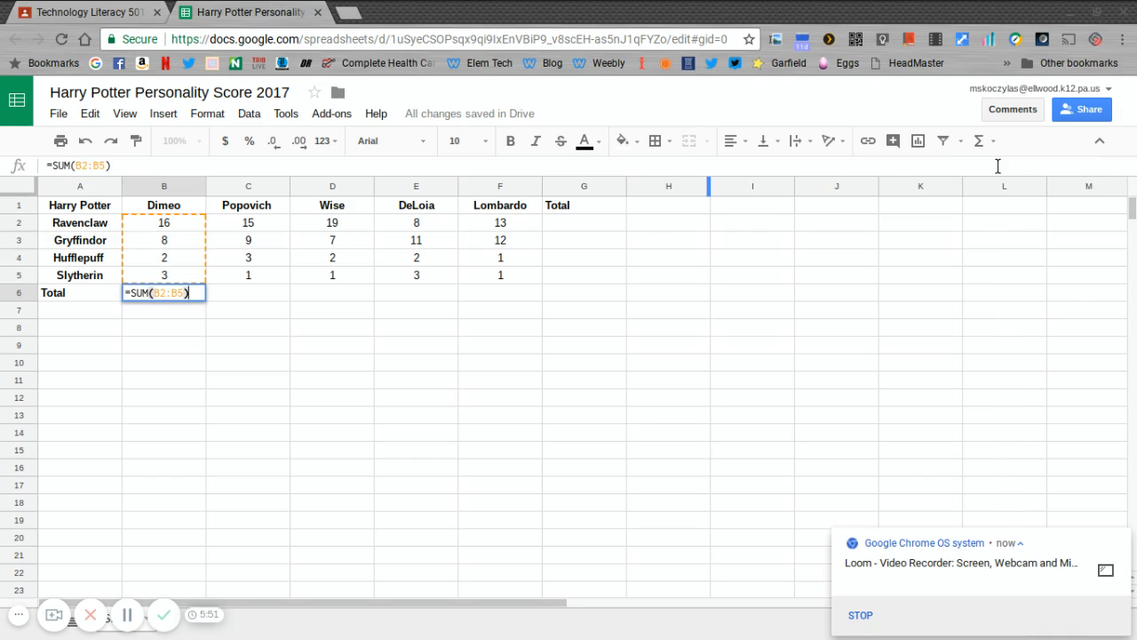
{"action": "key", "text": "Return"}
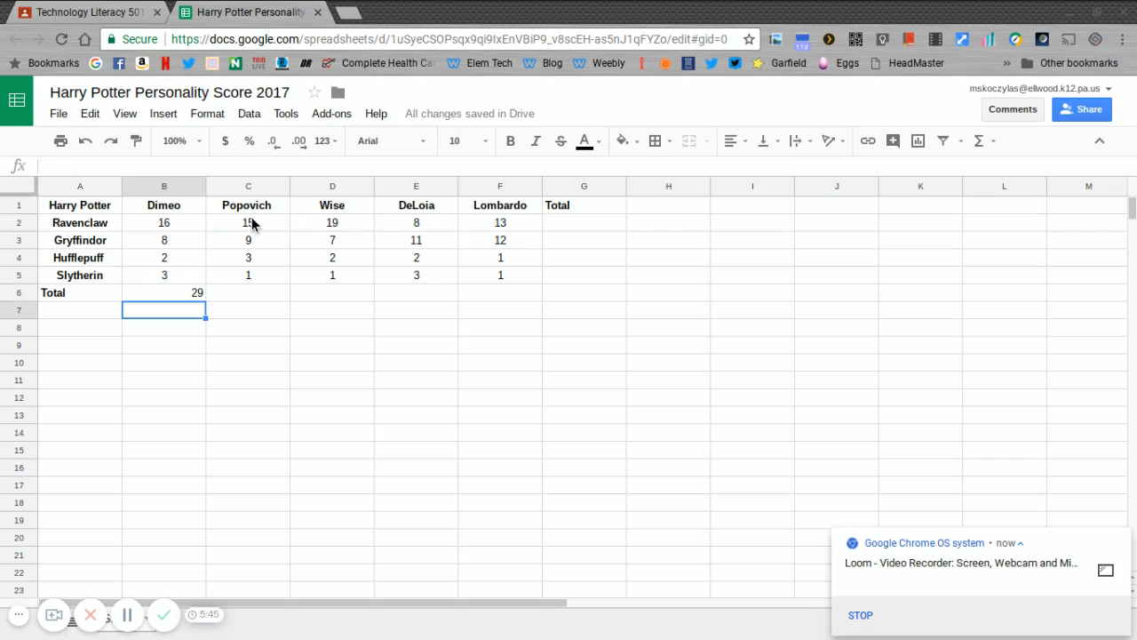
Total the second class's scores in C2:C5 with a SUM formula in cell C6
{"action": "left_click_drag", "start_coordinate": [251, 217], "coordinate": [251, 277]}
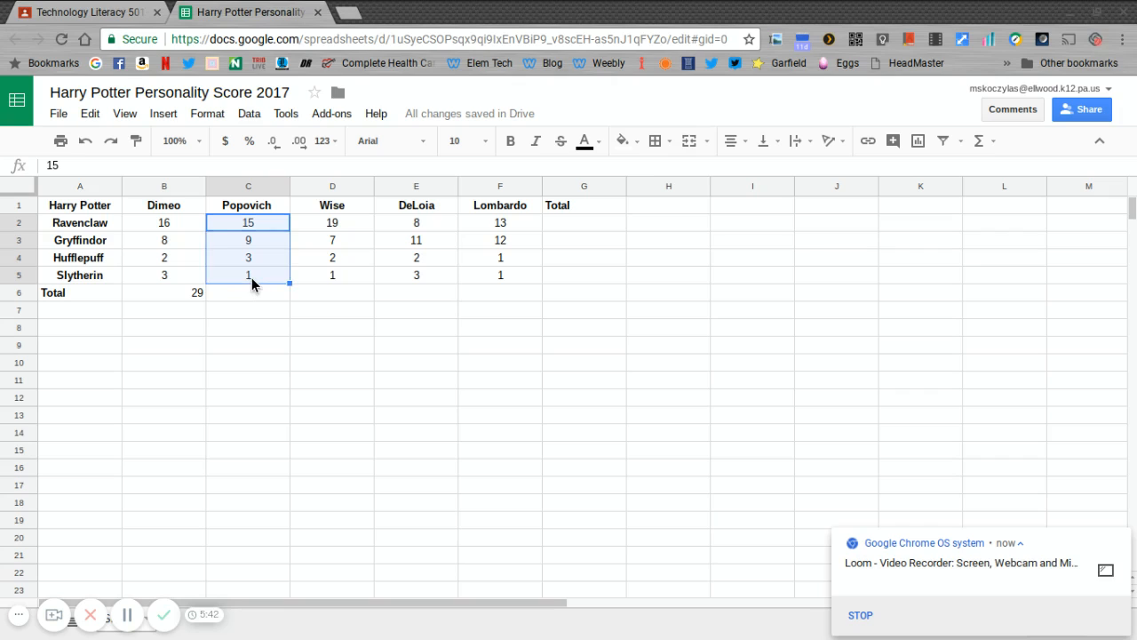
{"action": "left_click", "coordinate": [982, 144]}
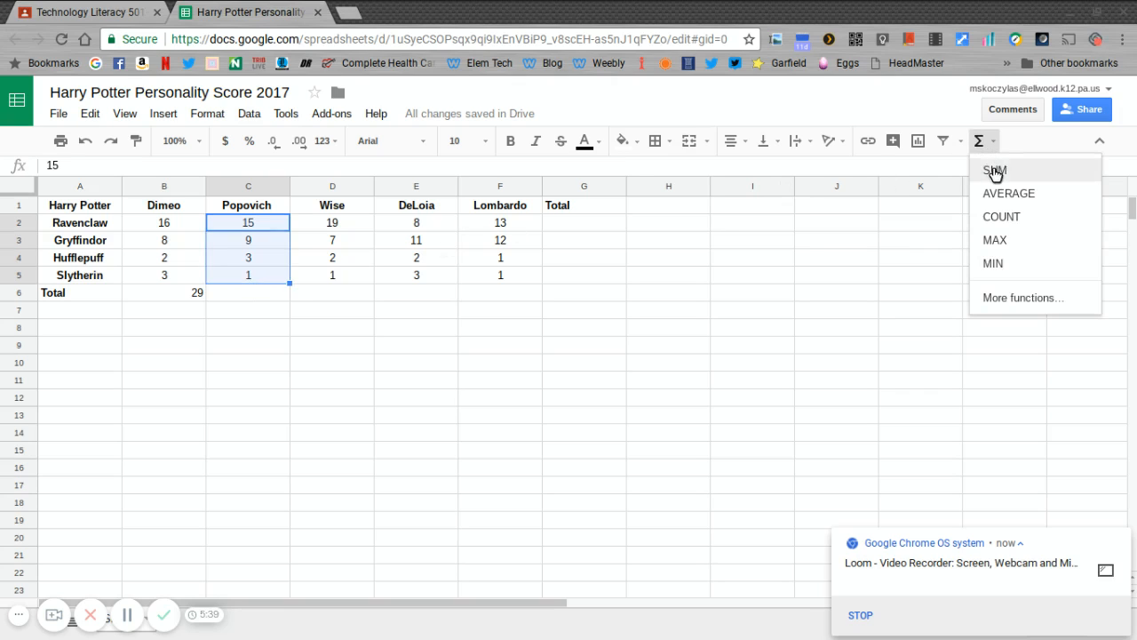
{"action": "left_click", "coordinate": [994, 169]}
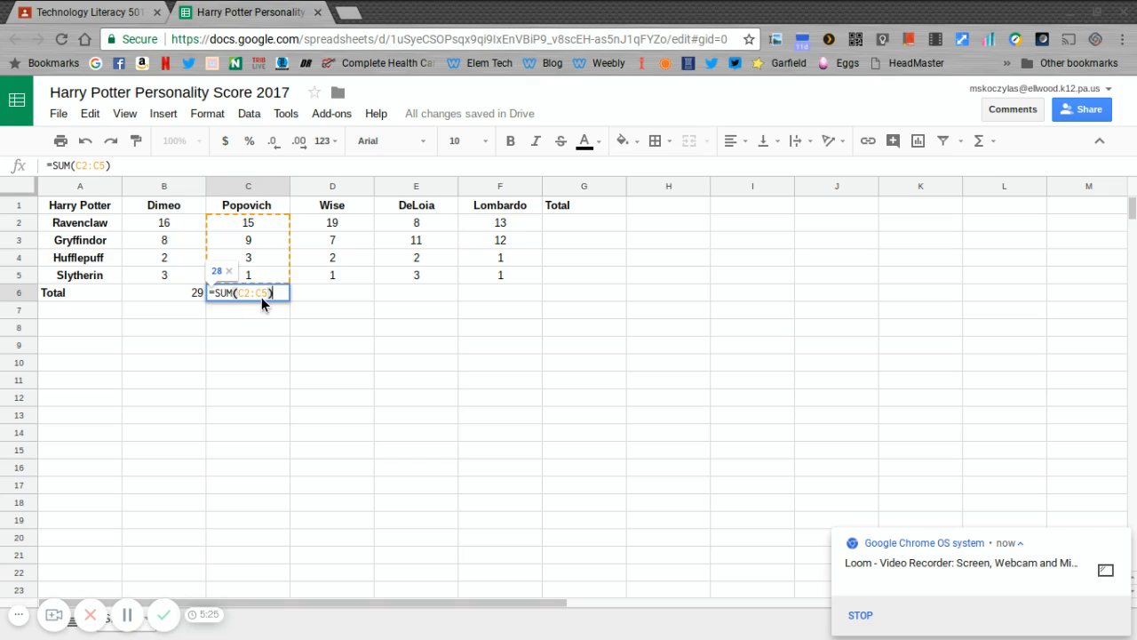
{"action": "key", "text": "Return"}
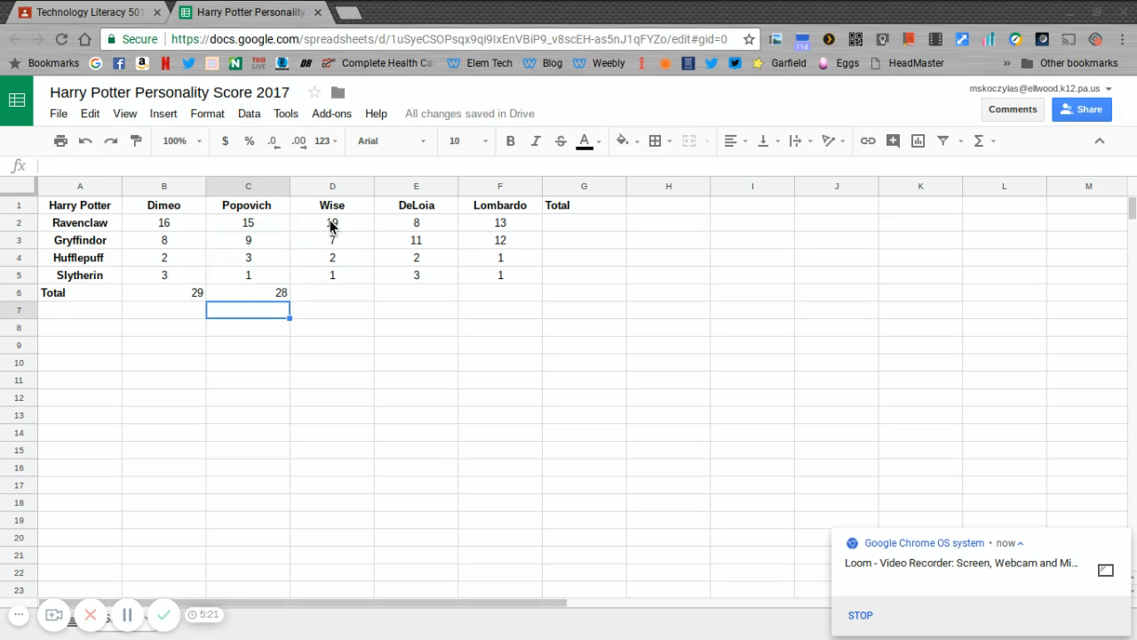
Total the third class's scores in D2:D5 with a SUM formula in cell D6
{"action": "left_click_drag", "start_coordinate": [331, 225], "coordinate": [336, 276]}
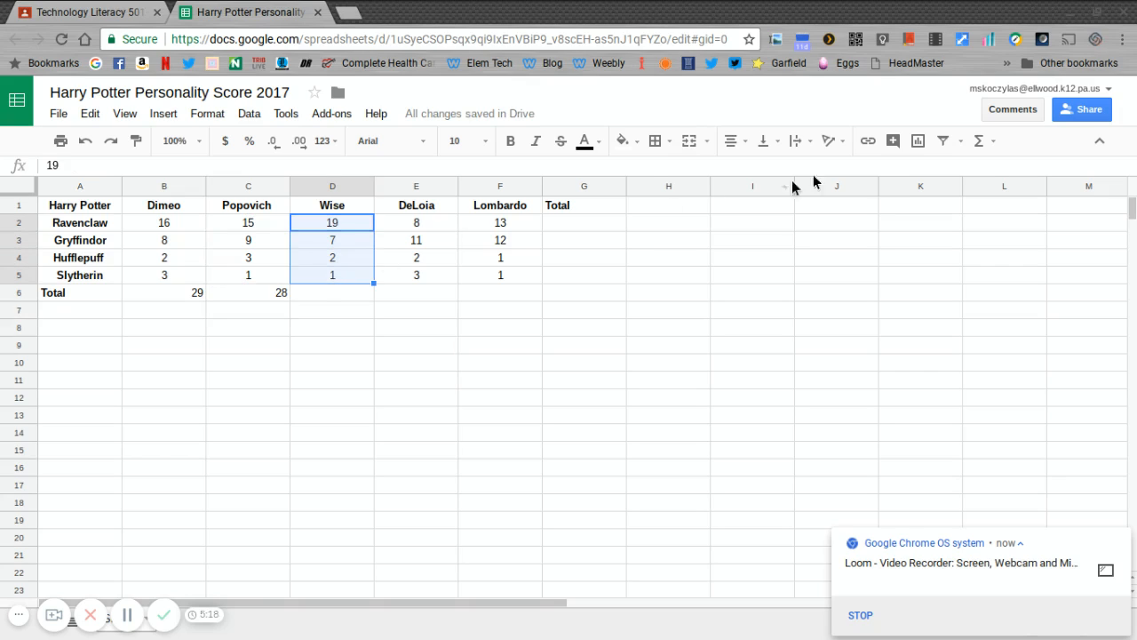
{"action": "left_click", "coordinate": [982, 145]}
{"action": "left_click", "coordinate": [988, 165]}
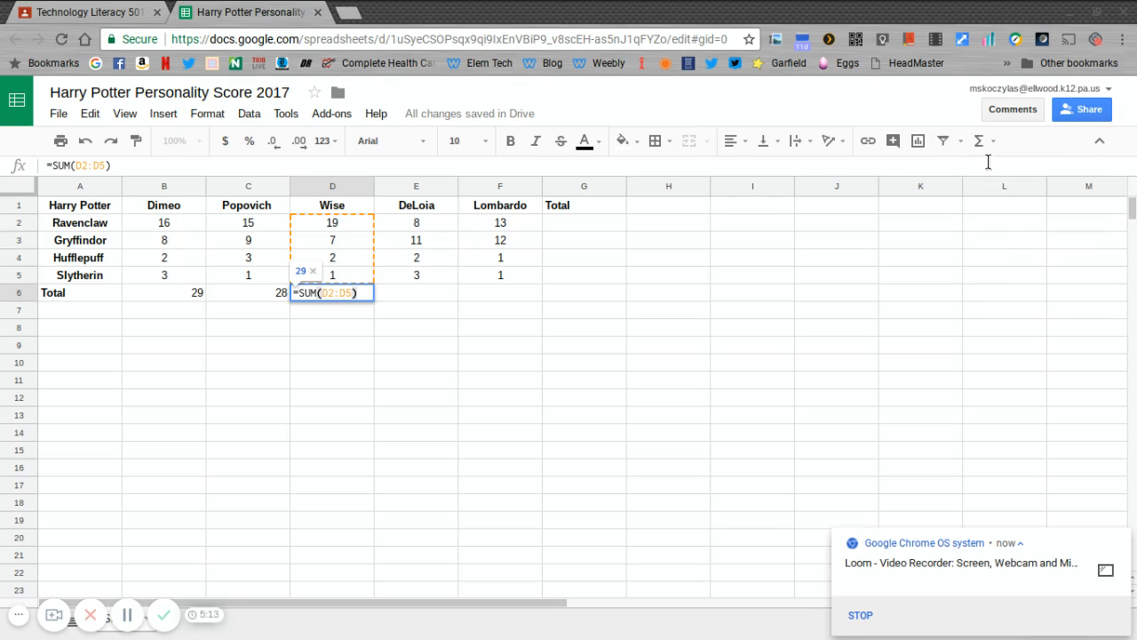
{"action": "key", "text": "Return"}
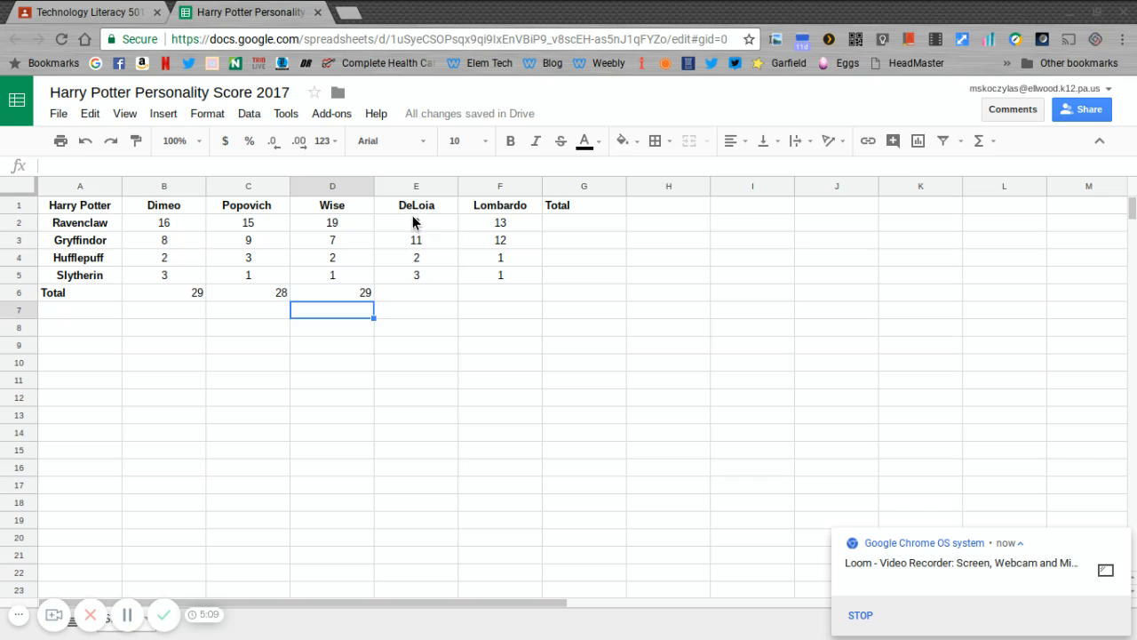
Total the fourth class's scores in E2:E5 with a SUM formula in cell E6
{"action": "left_click_drag", "start_coordinate": [412, 222], "coordinate": [416, 279]}
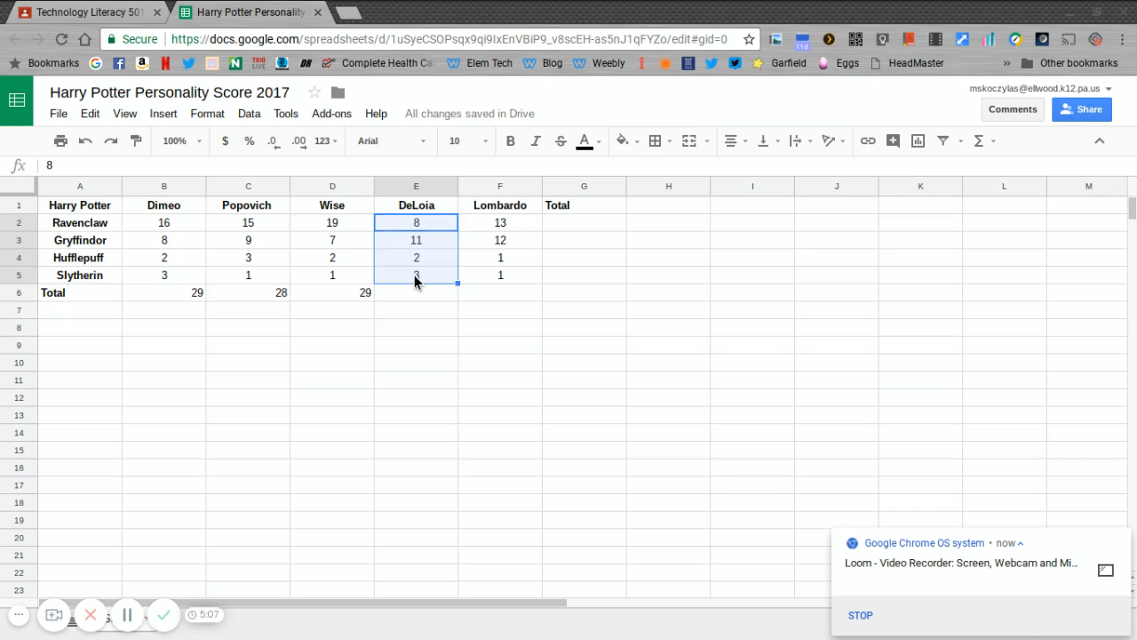
{"action": "left_click", "coordinate": [978, 144]}
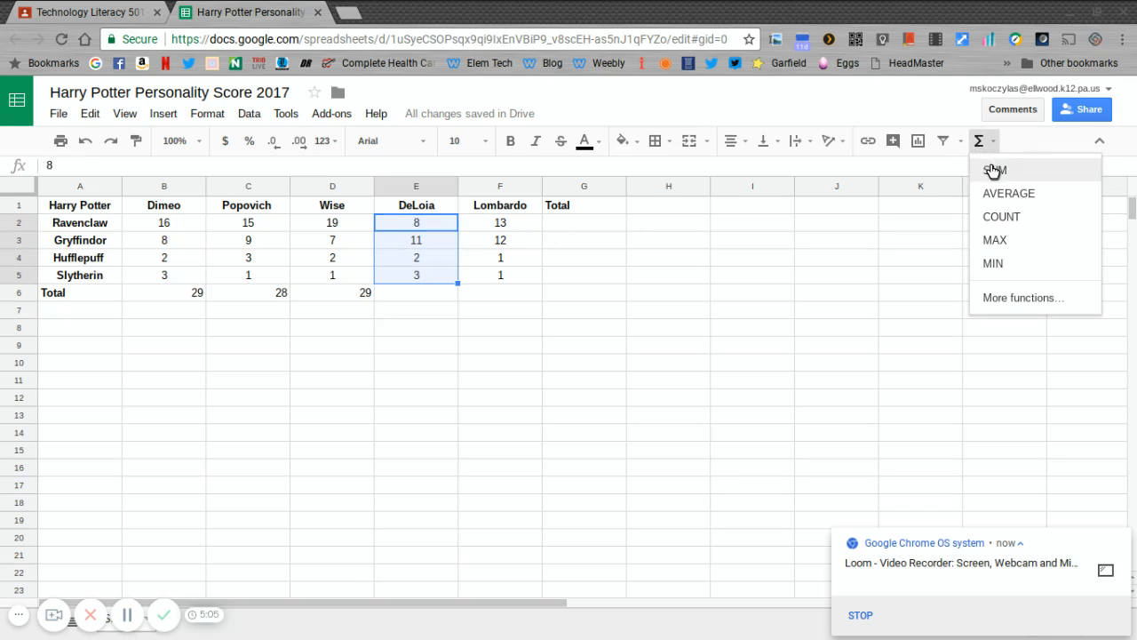
{"action": "left_click", "coordinate": [992, 170]}
{"action": "key", "text": "Return"}
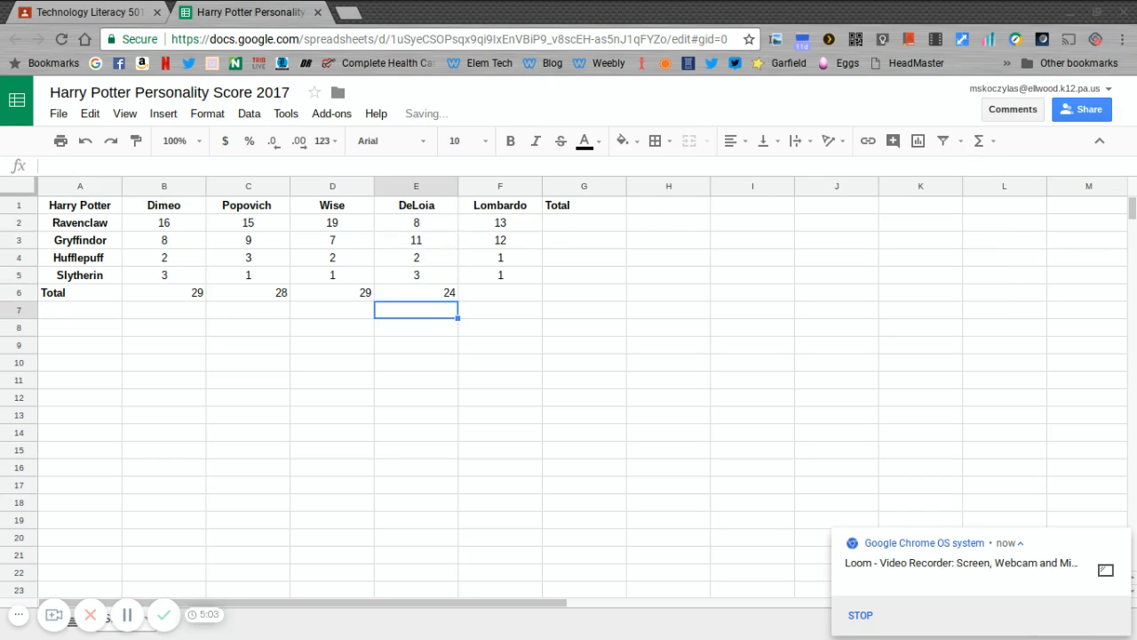
Total the fifth class's scores in F2:F5 with a SUM formula in cell F6
{"action": "left_click_drag", "start_coordinate": [500, 222], "coordinate": [505, 271]}
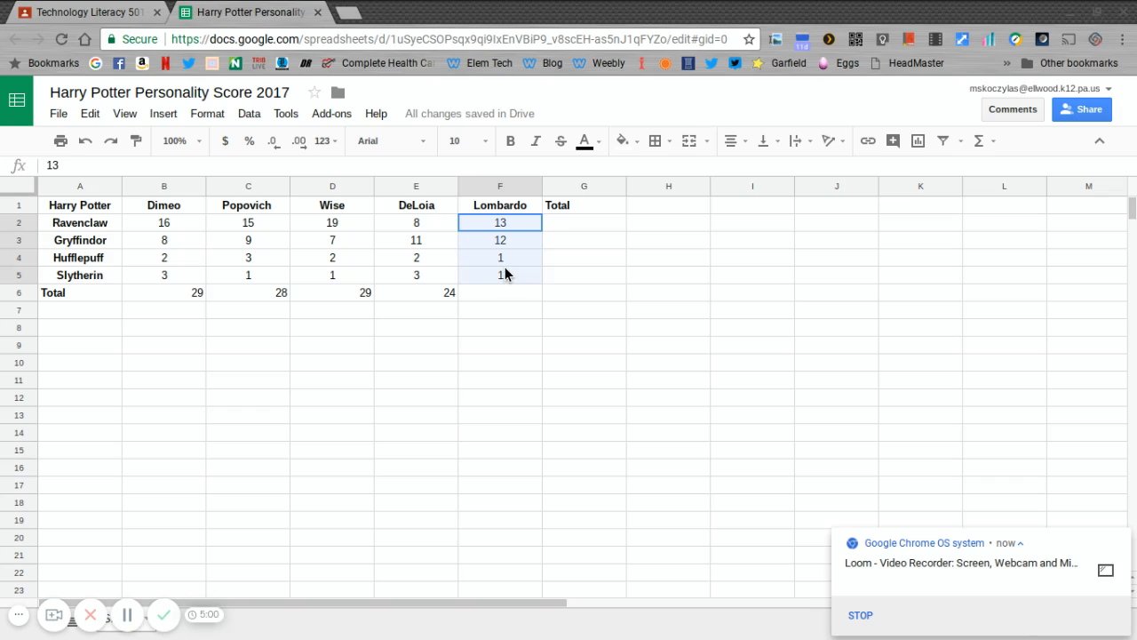
{"action": "left_click", "coordinate": [972, 144]}
{"action": "left_click", "coordinate": [992, 168]}
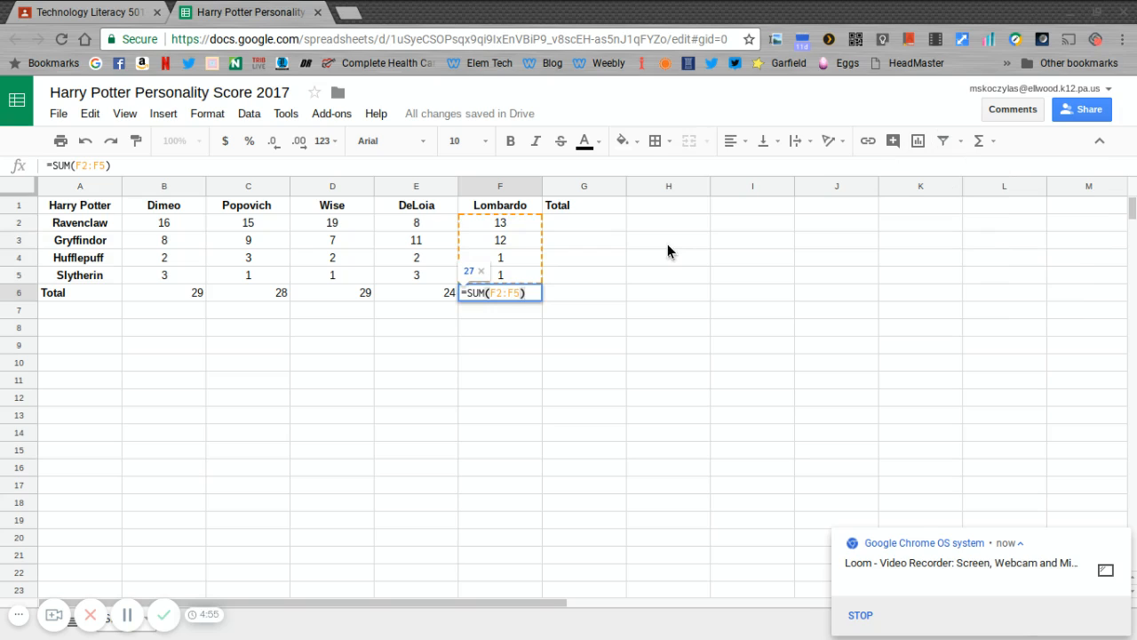
{"action": "key", "text": "Return"}
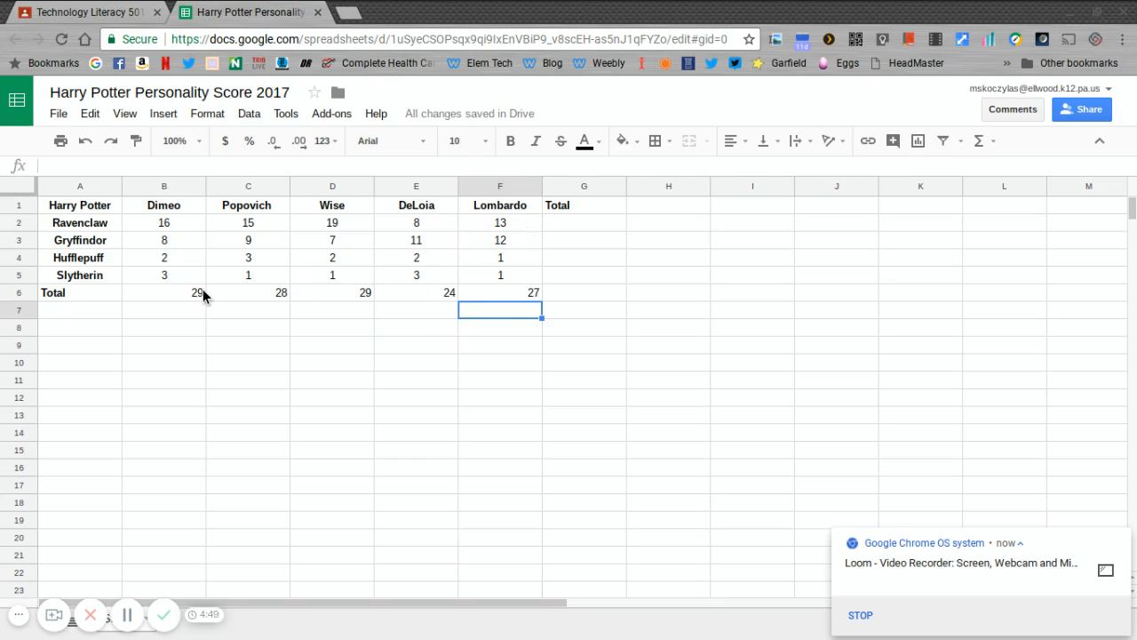
Total the Ravenclaw scores in B2:F2 with a SUM formula in cell G2
{"action": "left_click", "coordinate": [165, 227]}
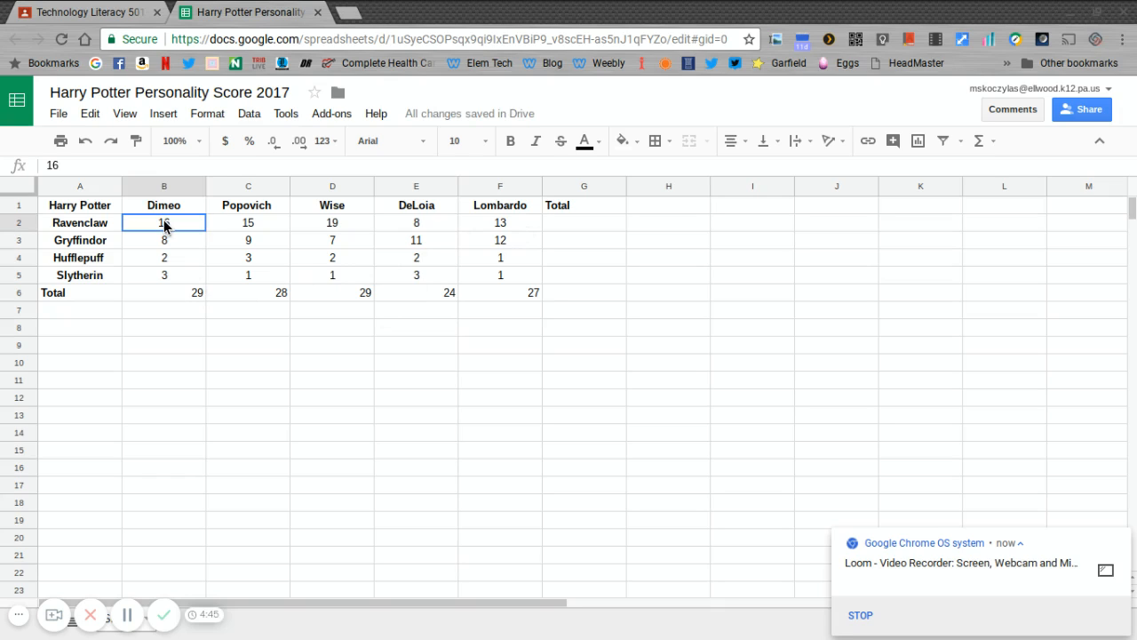
{"action": "left_click_drag", "start_coordinate": [165, 227], "coordinate": [495, 224]}
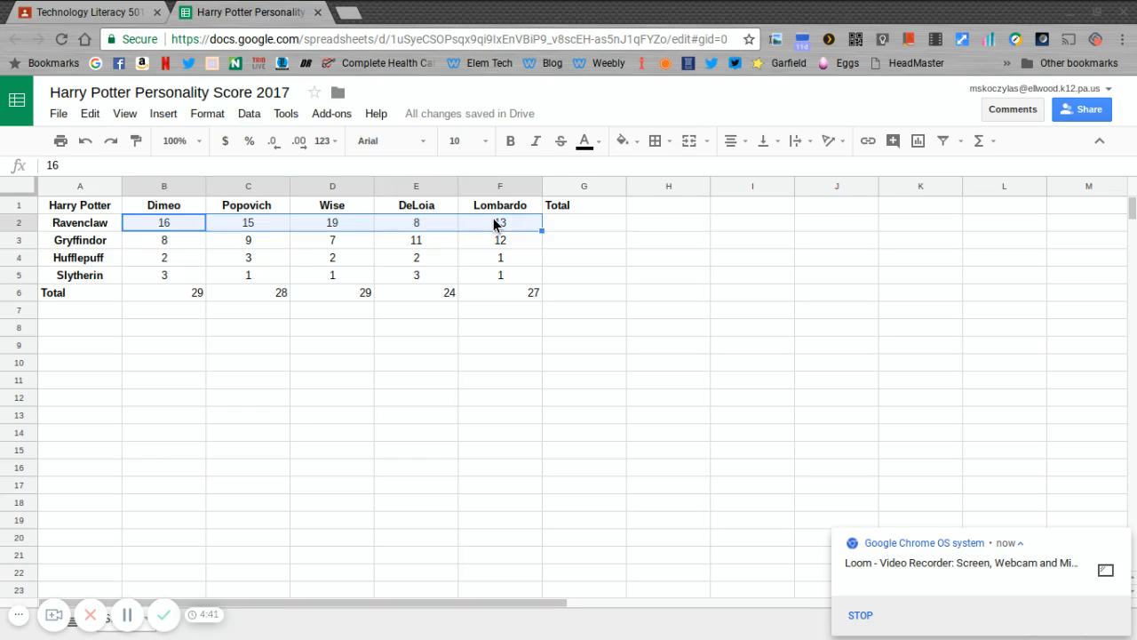
{"action": "left_click", "coordinate": [981, 142]}
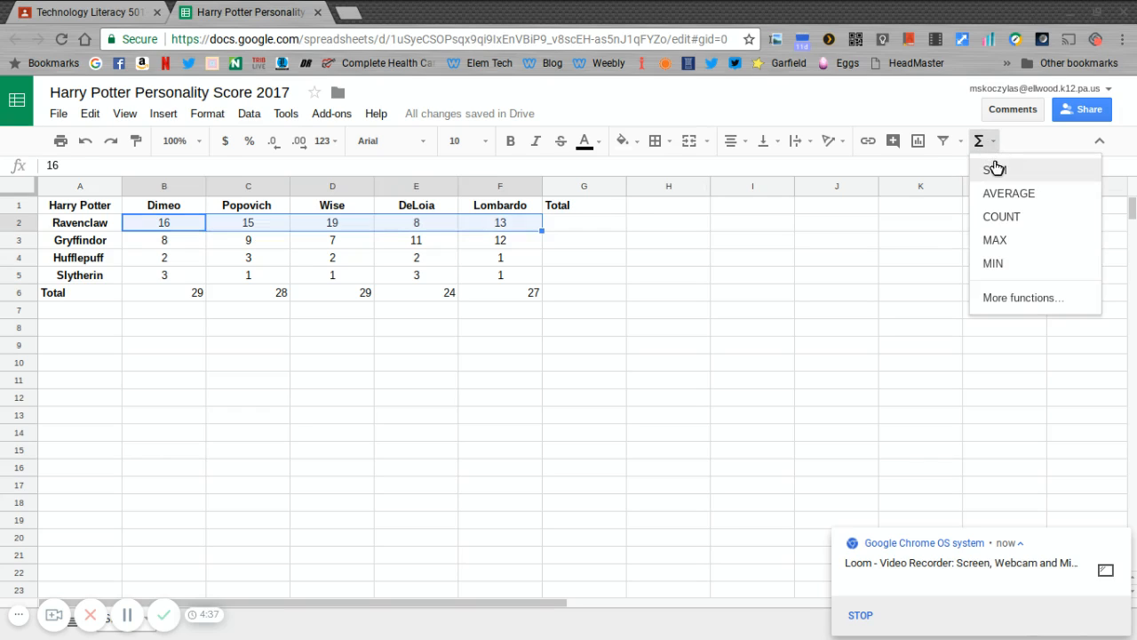
{"action": "left_click", "coordinate": [994, 167]}
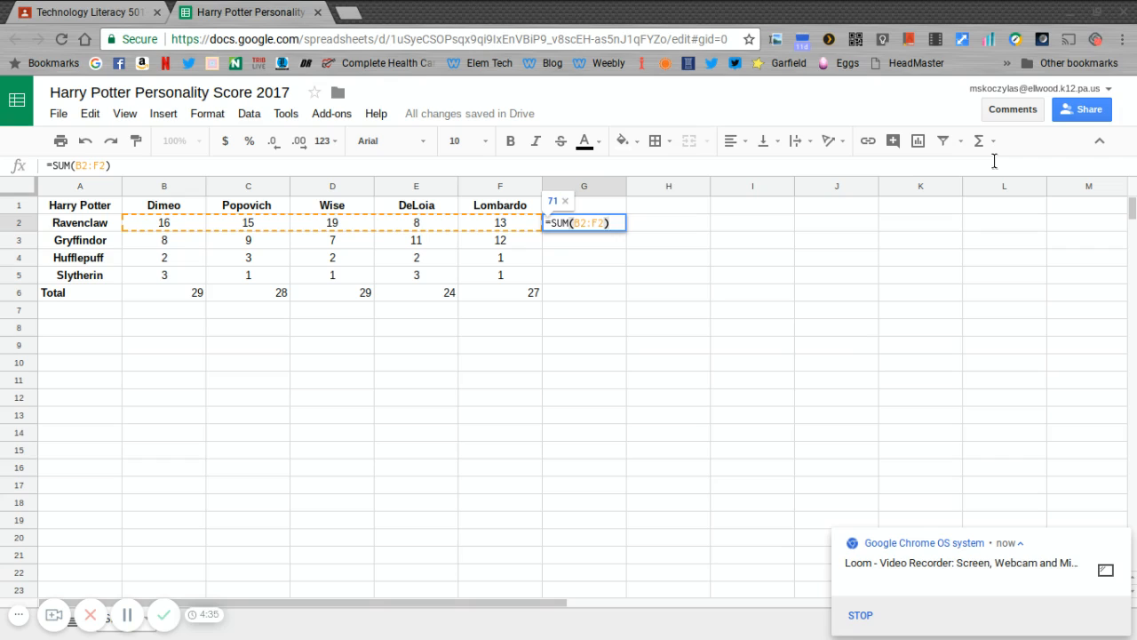
{"action": "key", "text": "Return"}
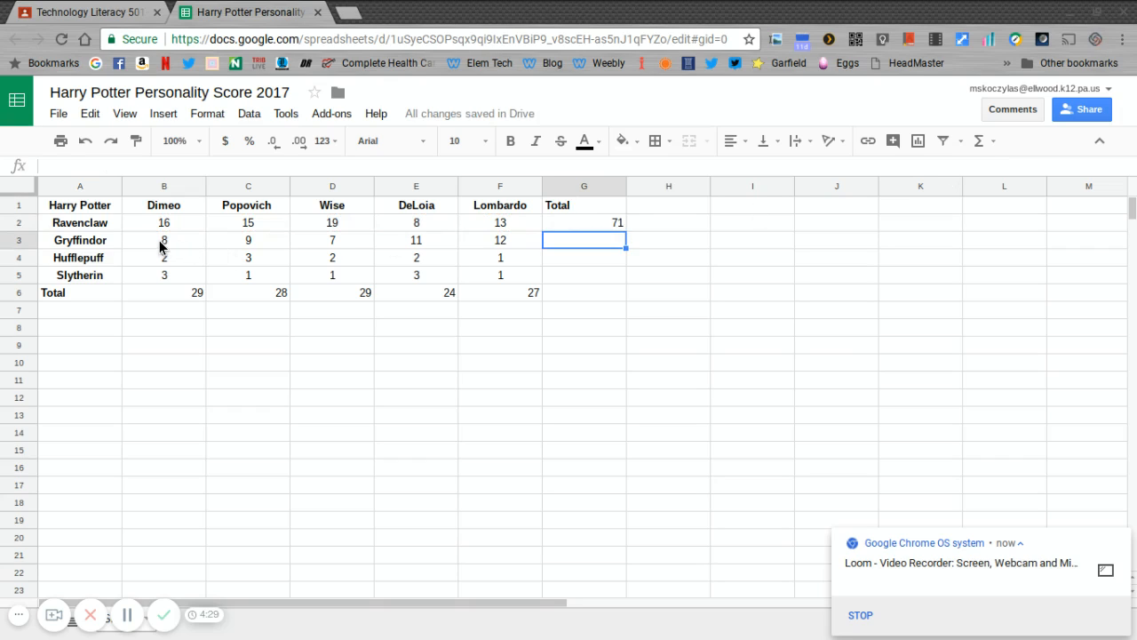
Total the Gryffindor scores in B3:F3 with a SUM formula in cell G3
{"action": "left_click_drag", "start_coordinate": [161, 246], "coordinate": [494, 236]}
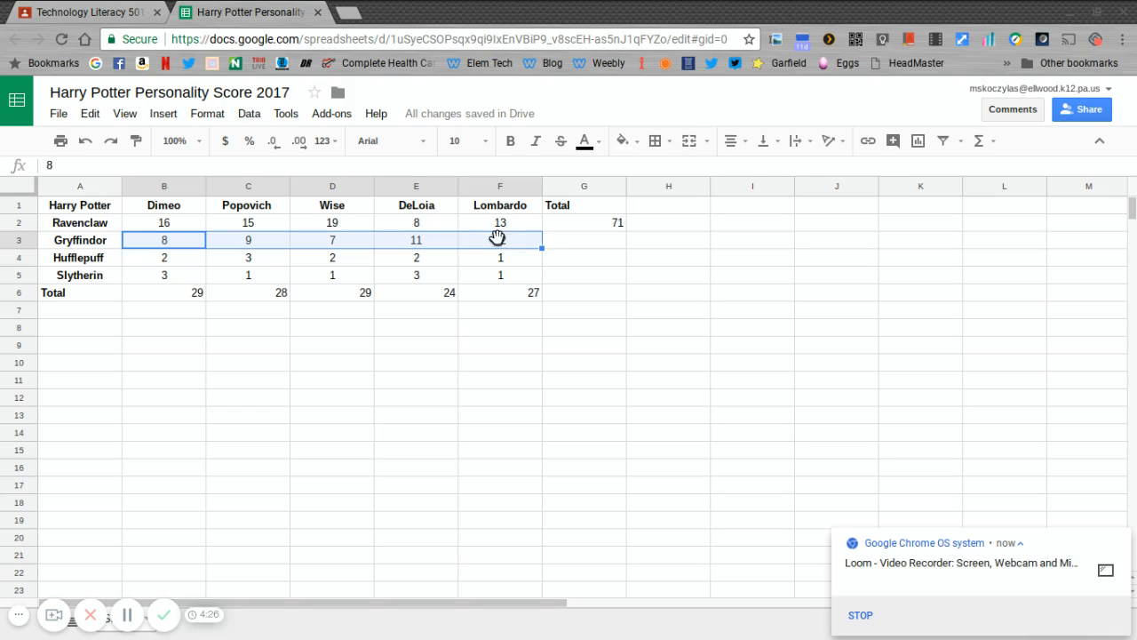
{"action": "left_click", "coordinate": [984, 145]}
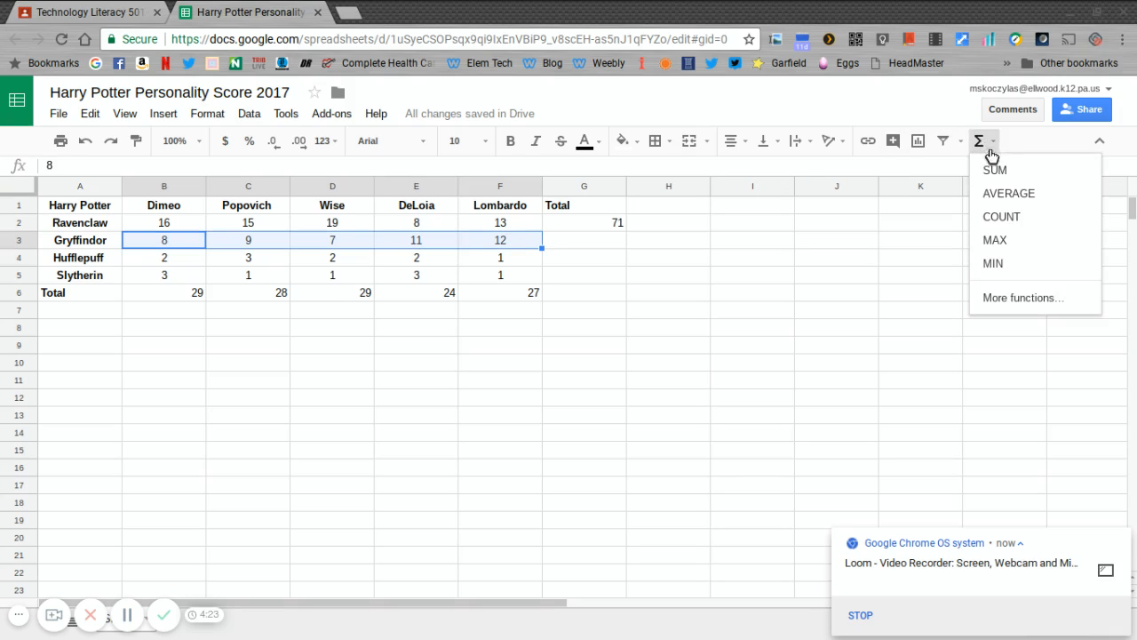
{"action": "left_click", "coordinate": [992, 168]}
{"action": "key", "text": "Return"}
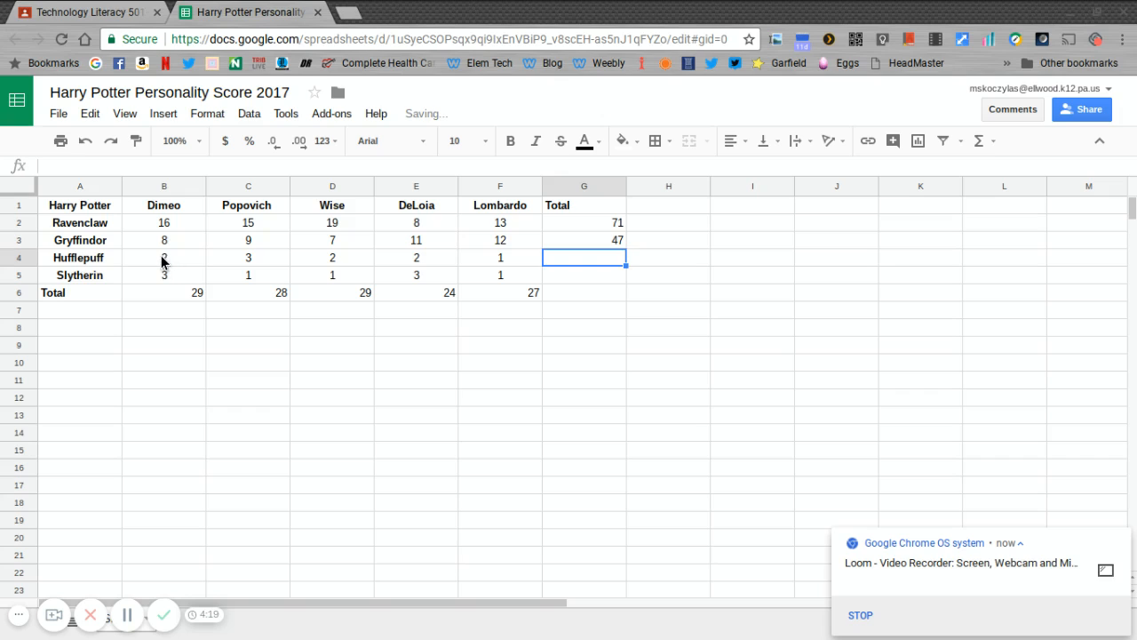
Total the Hufflepuff scores in B4:F4 with a SUM formula in cell G4
{"action": "left_click_drag", "start_coordinate": [163, 260], "coordinate": [486, 262]}
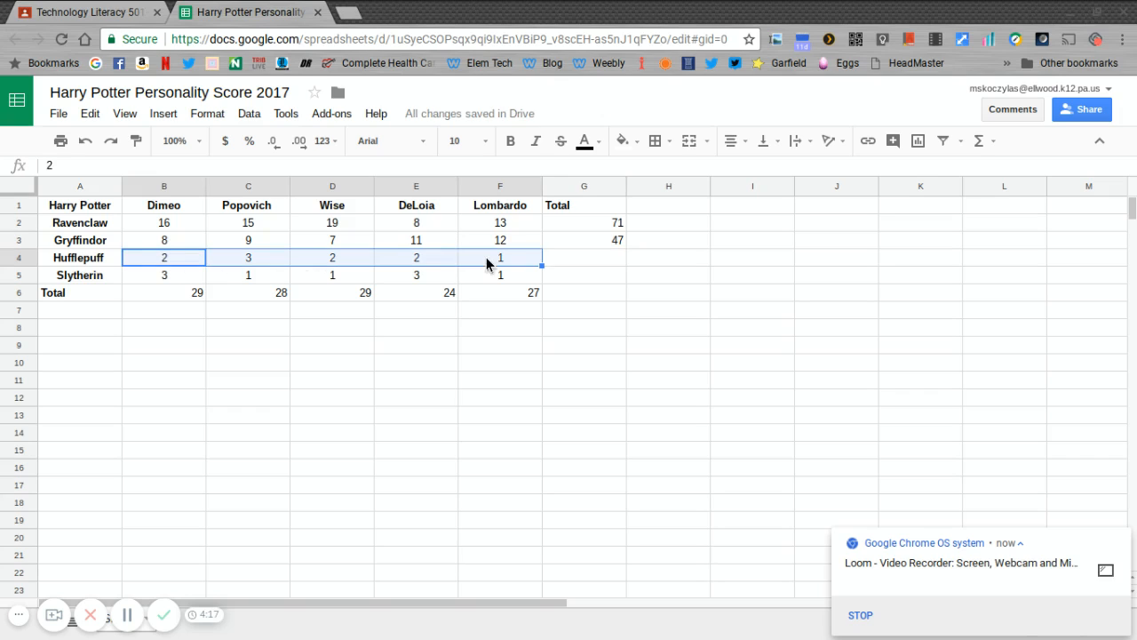
{"action": "left_click", "coordinate": [982, 140]}
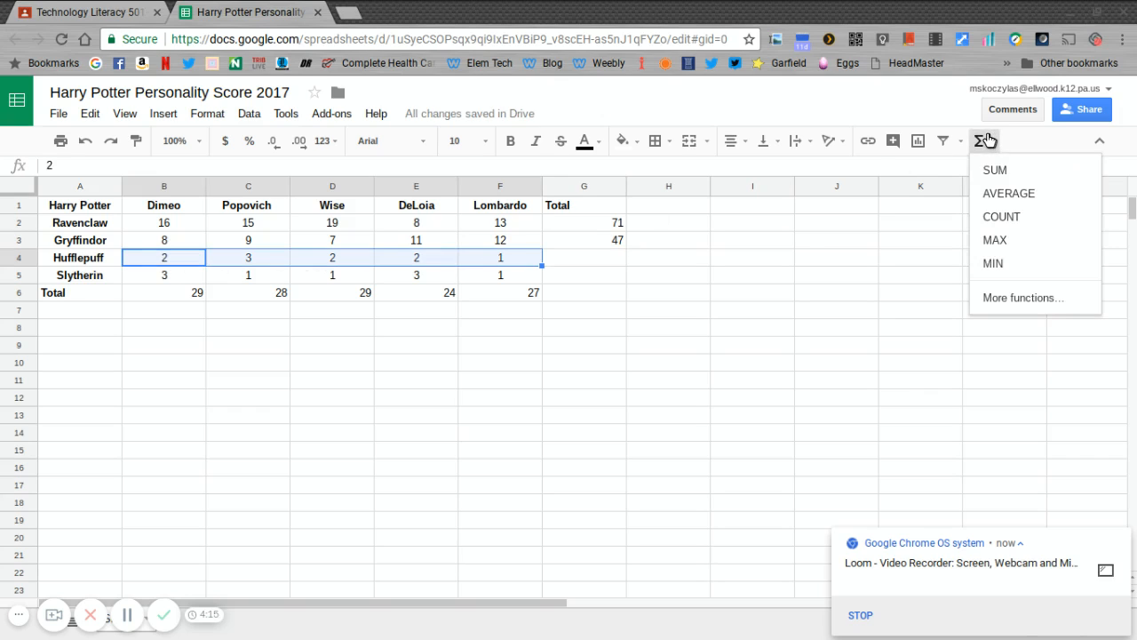
{"action": "left_click", "coordinate": [993, 169]}
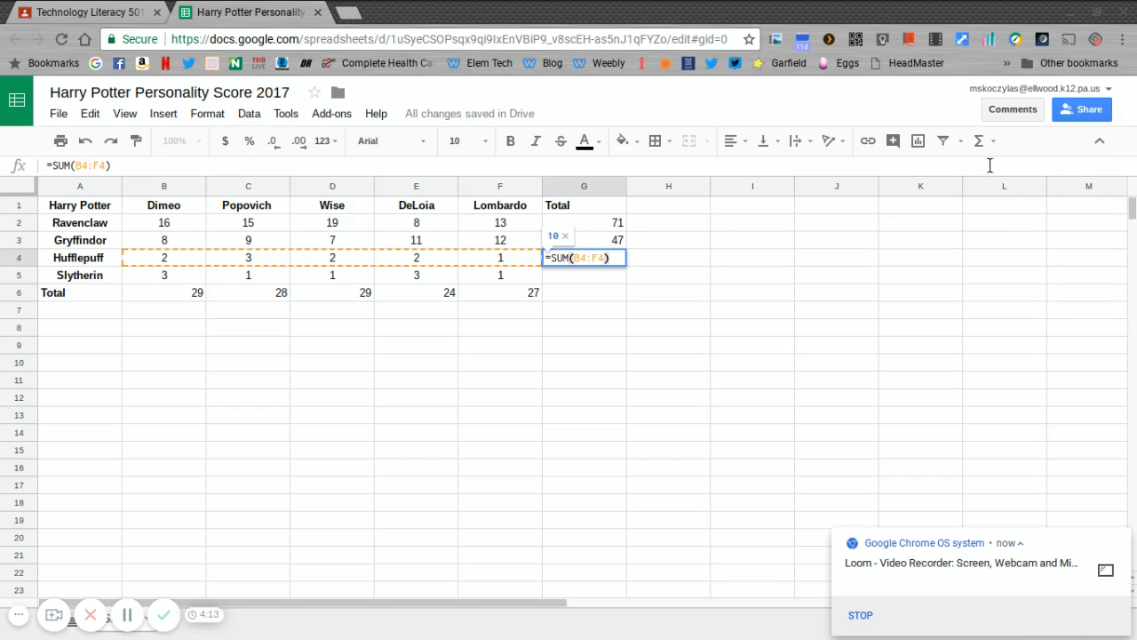
{"action": "key", "text": "Return"}
Total the Slytherin scores in B5:F5 with a SUM formula in cell G5
{"action": "left_click", "coordinate": [176, 276]}
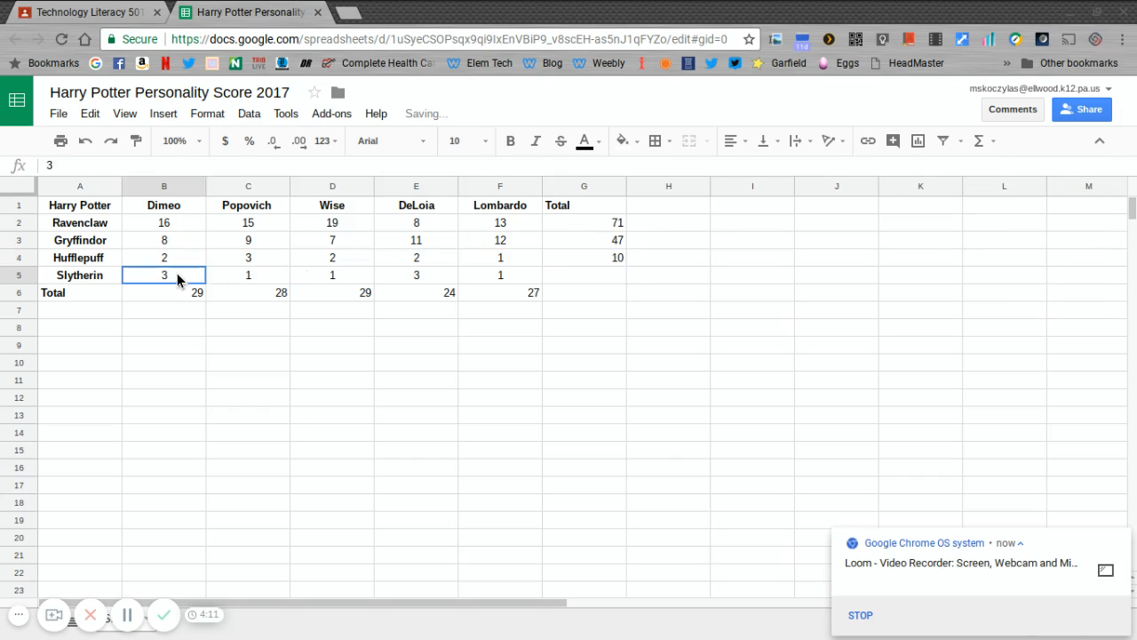
{"action": "left_click_drag", "start_coordinate": [177, 274], "coordinate": [507, 274]}
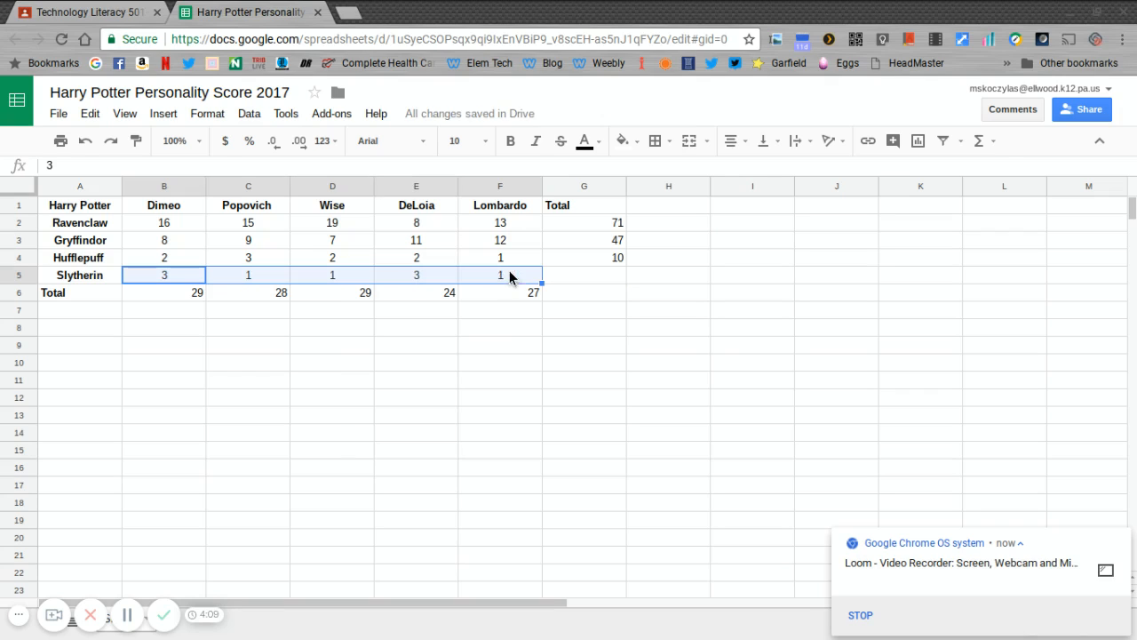
{"action": "left_click", "coordinate": [991, 144]}
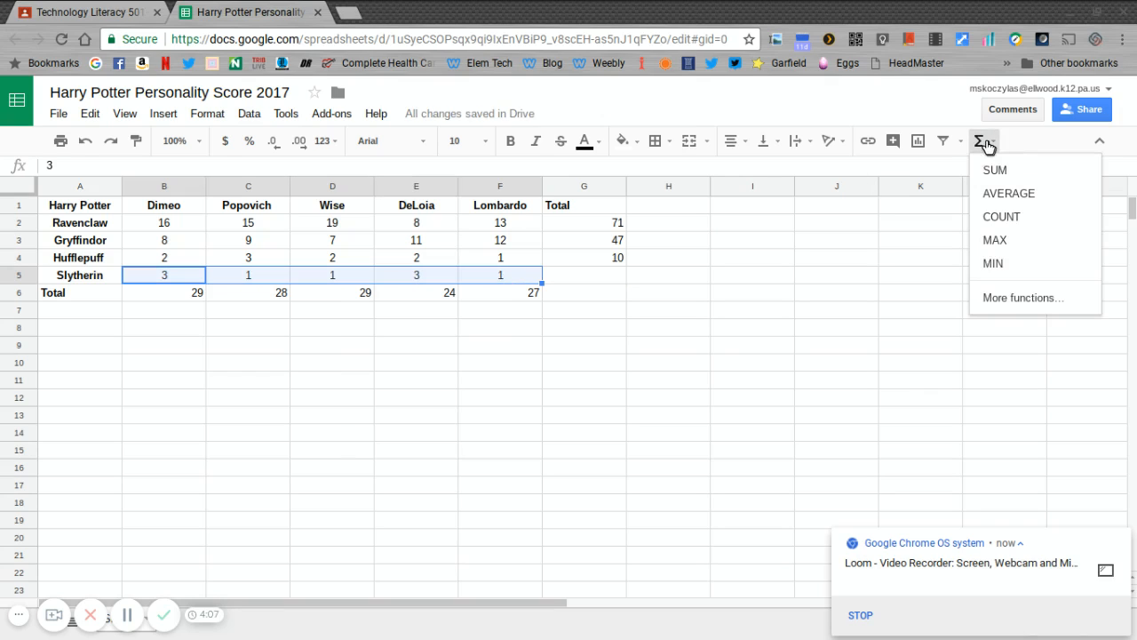
{"action": "left_click", "coordinate": [989, 167]}
{"action": "key", "text": "Return"}
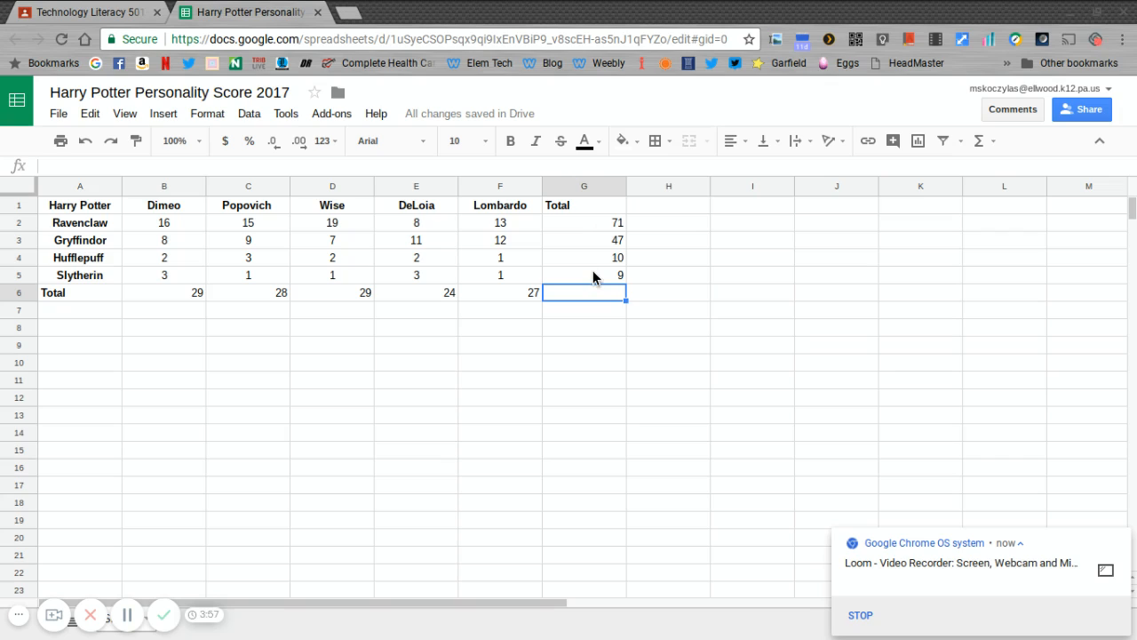
Insert a chart from the house and class scores in A1:F5, leaving out the totals
{"action": "left_click", "coordinate": [64, 206]}
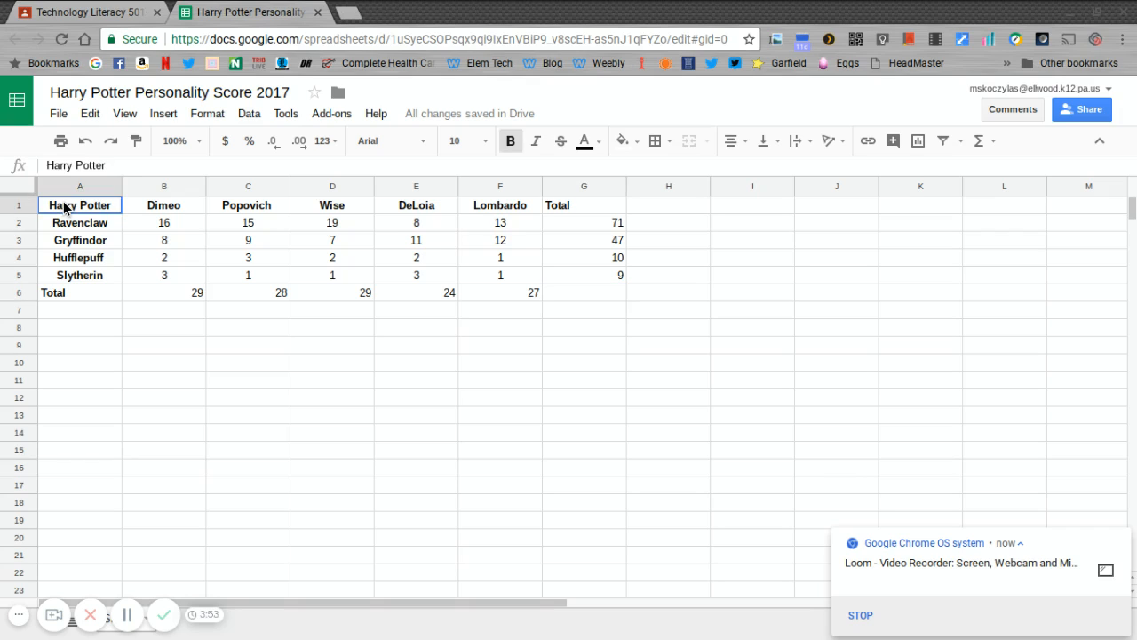
{"action": "left_click_drag", "start_coordinate": [64, 206], "coordinate": [502, 276]}
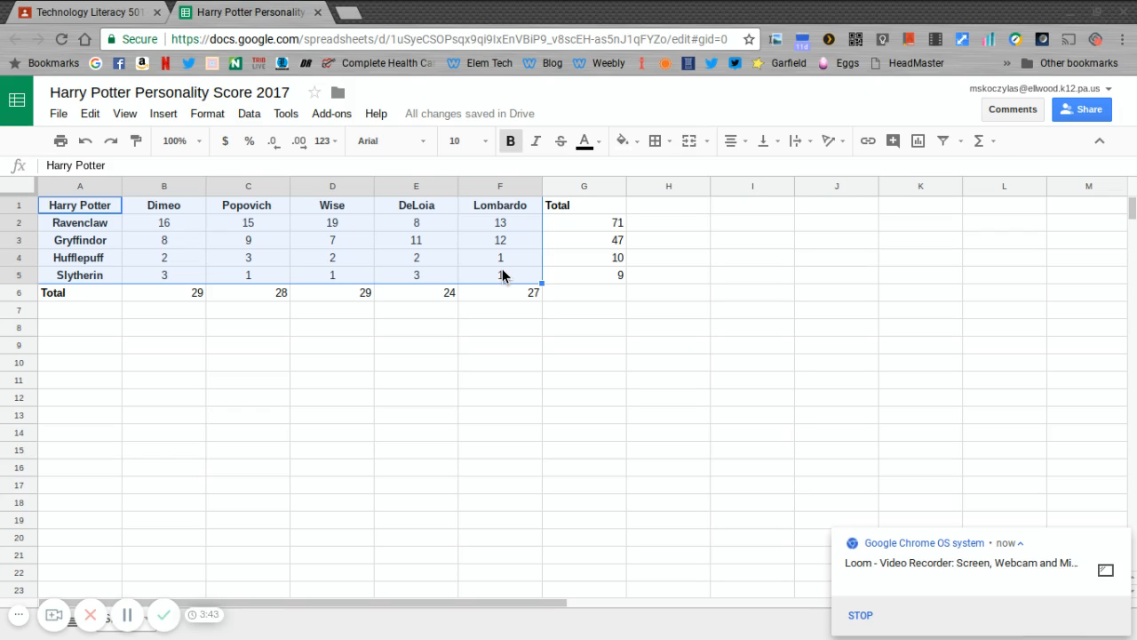
{"action": "left_click", "coordinate": [167, 115]}
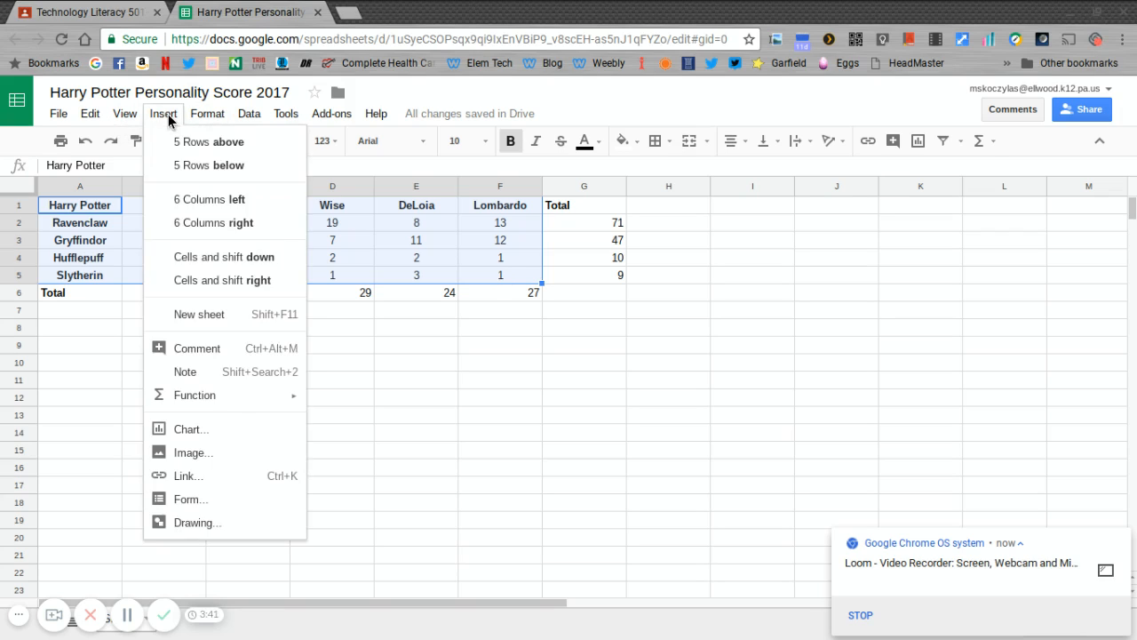
{"action": "left_click", "coordinate": [177, 431]}
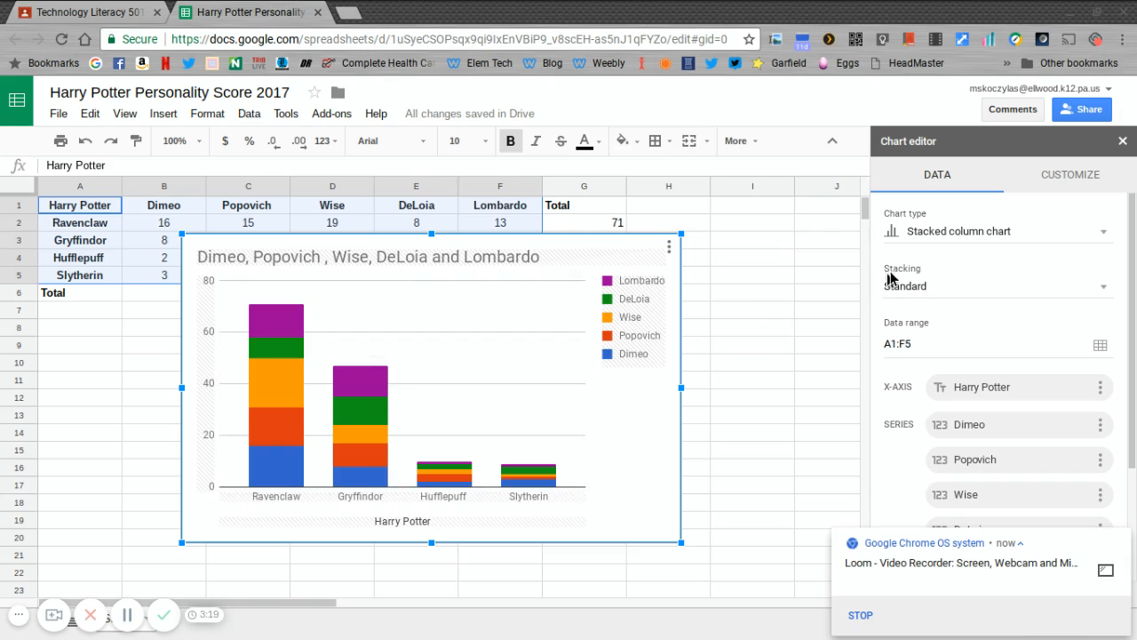
Change the chart to the suggested column chart that groups the four houses' scores by class
{"action": "left_click", "coordinate": [978, 236]}
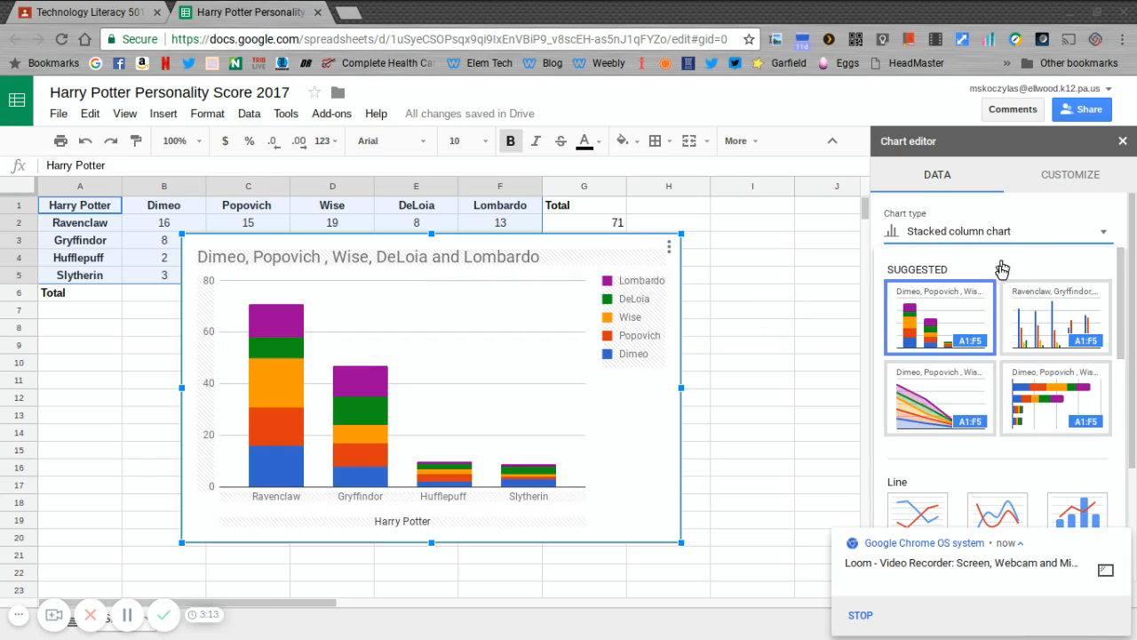
{"action": "scroll", "coordinate": [1002, 271], "scroll_direction": "down", "scroll_amount": 3}
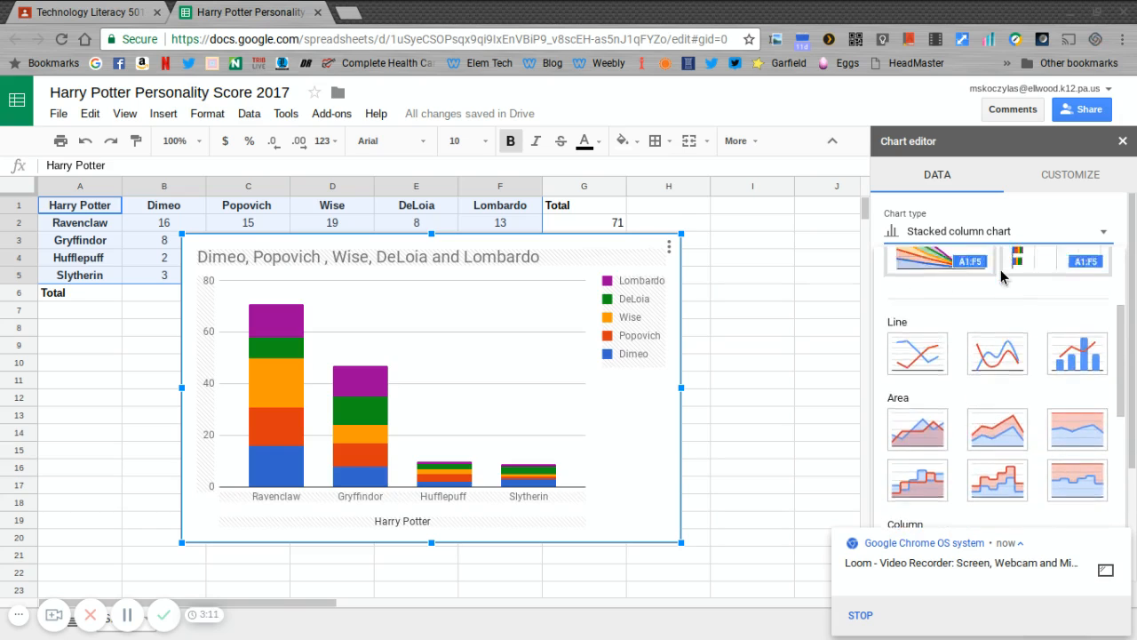
{"action": "scroll", "coordinate": [1002, 276], "scroll_direction": "up", "scroll_amount": 3}
{"action": "left_click", "coordinate": [1057, 313]}
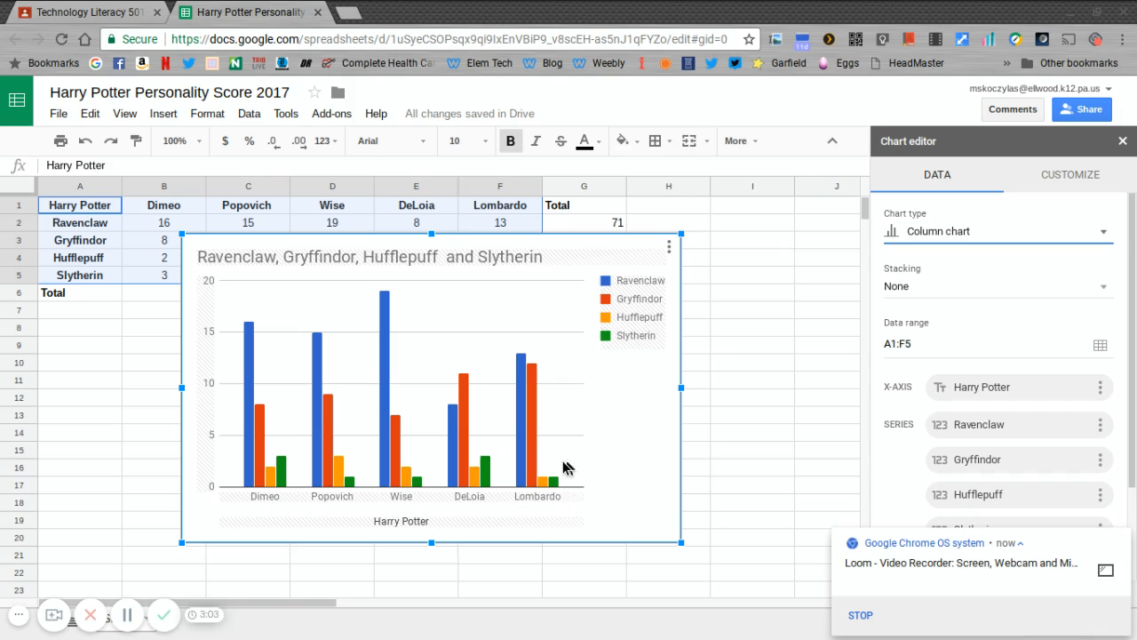
Try the combo chart type on the house scores chart
{"action": "left_click", "coordinate": [965, 232]}
{"action": "scroll", "coordinate": [989, 392], "scroll_direction": "down", "scroll_amount": 3}
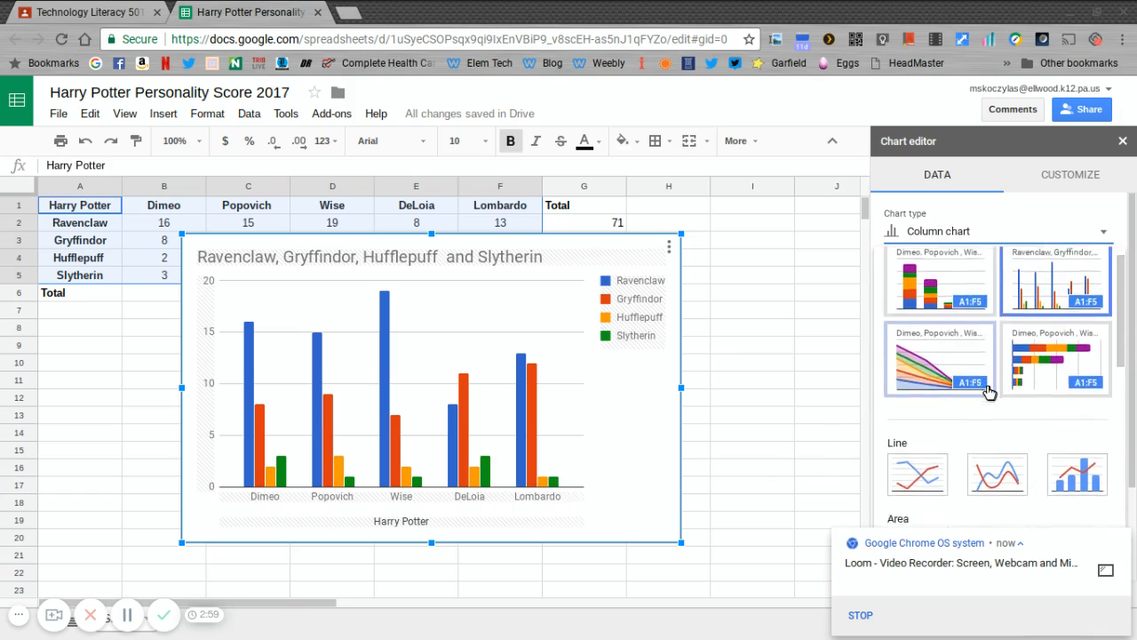
{"action": "left_click", "coordinate": [1081, 338]}
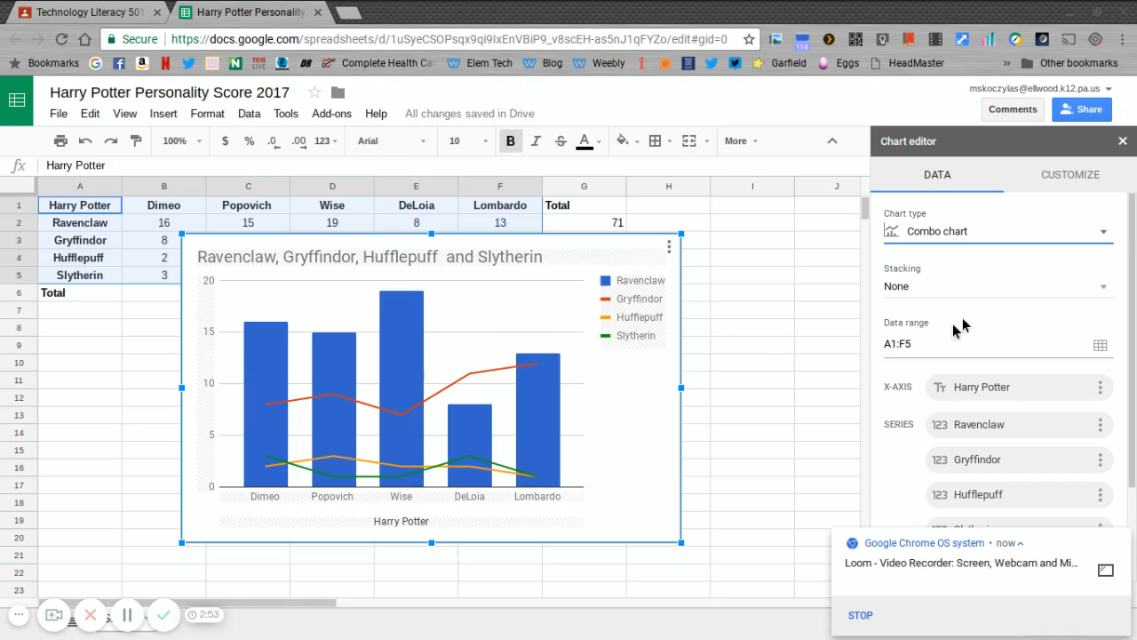
Try the pie chart type on the house scores chart and inspect its slices
{"action": "left_click", "coordinate": [966, 238]}
{"action": "scroll", "coordinate": [977, 351], "scroll_direction": "down", "scroll_amount": 5}
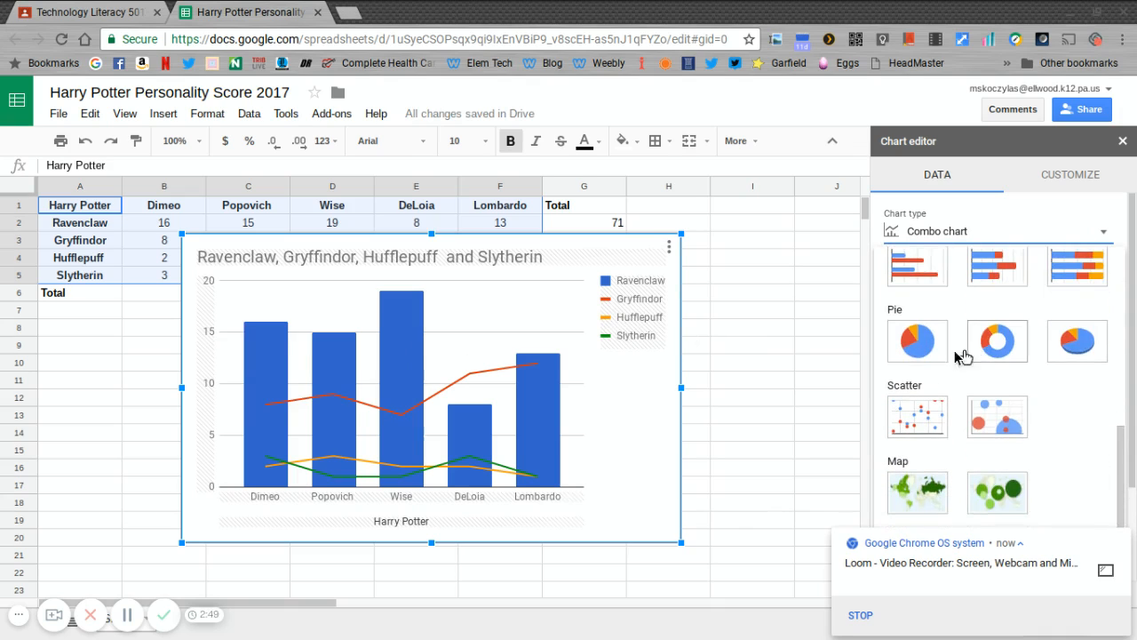
{"action": "left_click", "coordinate": [910, 350]}
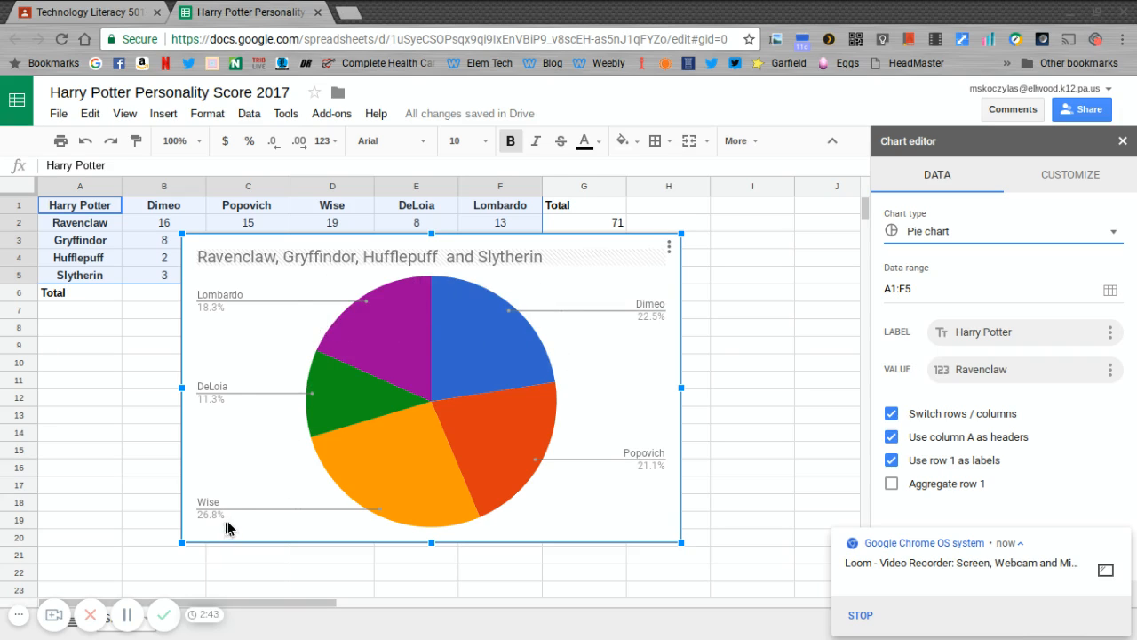
{"action": "mouse_move", "coordinate": [369, 507]}
Change the house scores chart to a scatter chart
{"action": "left_click", "coordinate": [945, 233]}
{"action": "scroll", "coordinate": [977, 350], "scroll_direction": "down", "scroll_amount": 10}
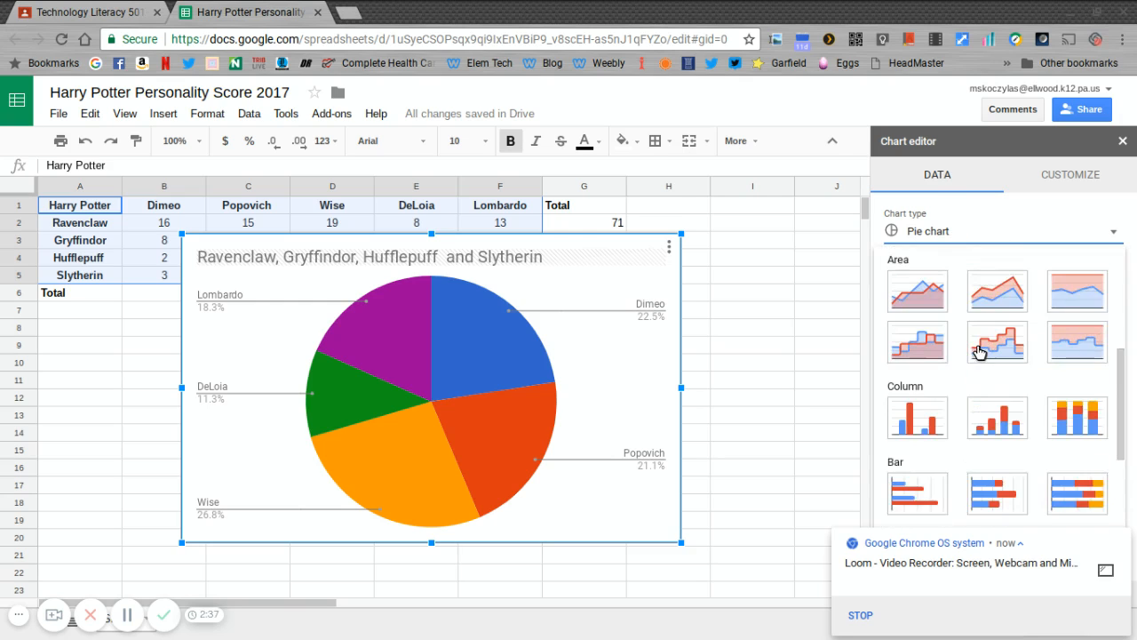
{"action": "scroll", "coordinate": [977, 350], "scroll_direction": "down", "scroll_amount": 2}
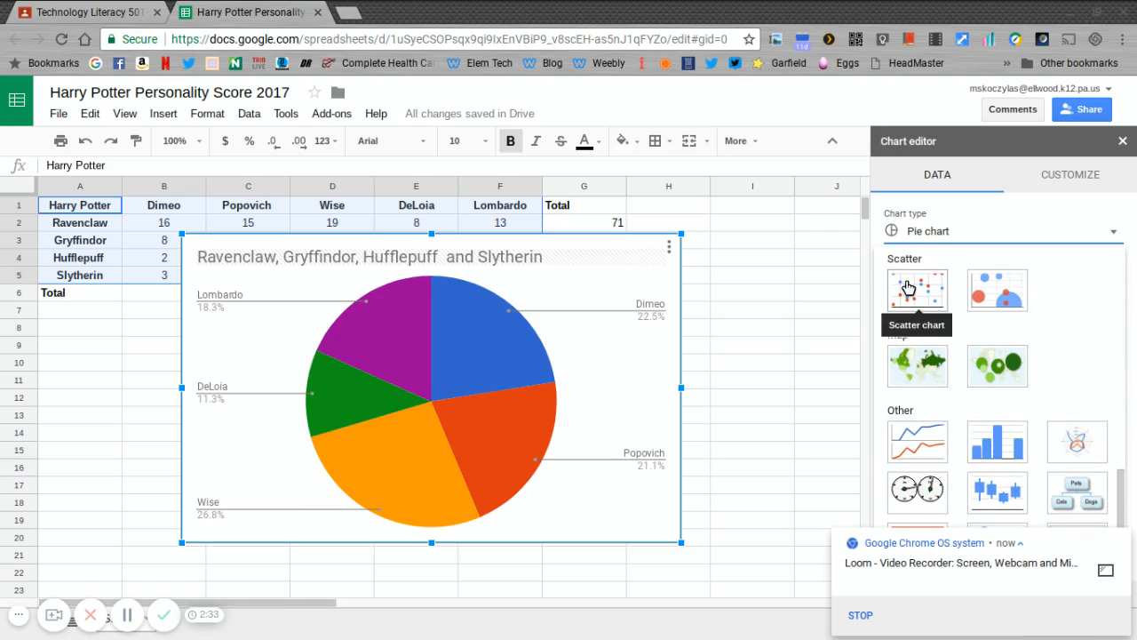
{"action": "left_click", "coordinate": [907, 286]}
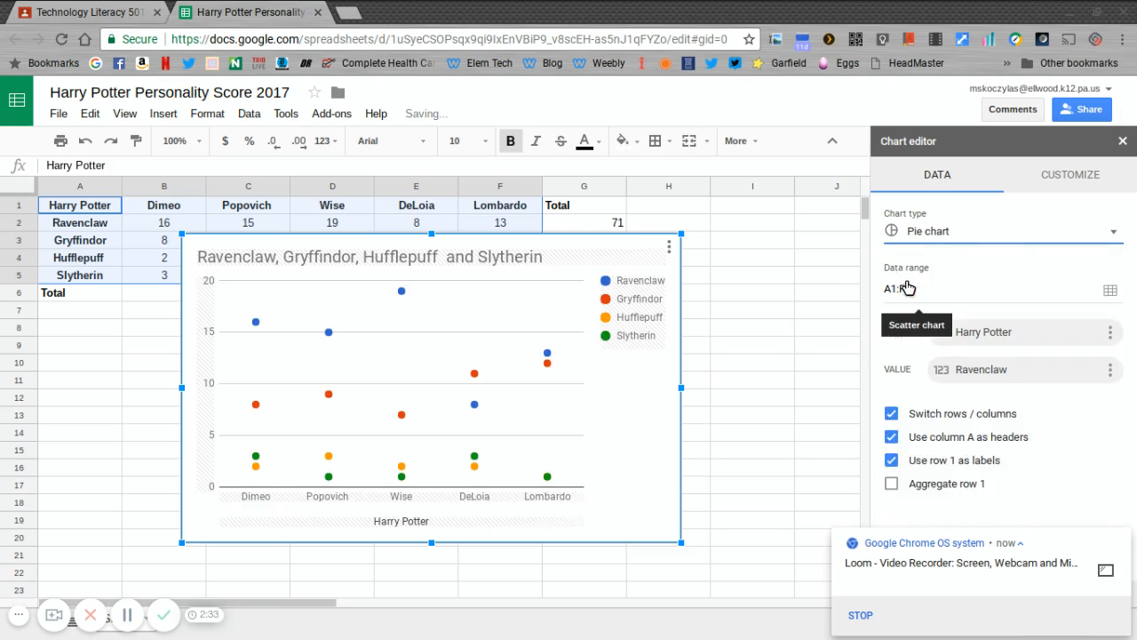
Change the house scores chart from a scatter chart to an unstacked column chart
{"action": "left_click", "coordinate": [959, 229]}
{"action": "scroll", "coordinate": [1044, 395], "scroll_direction": "down", "scroll_amount": 10}
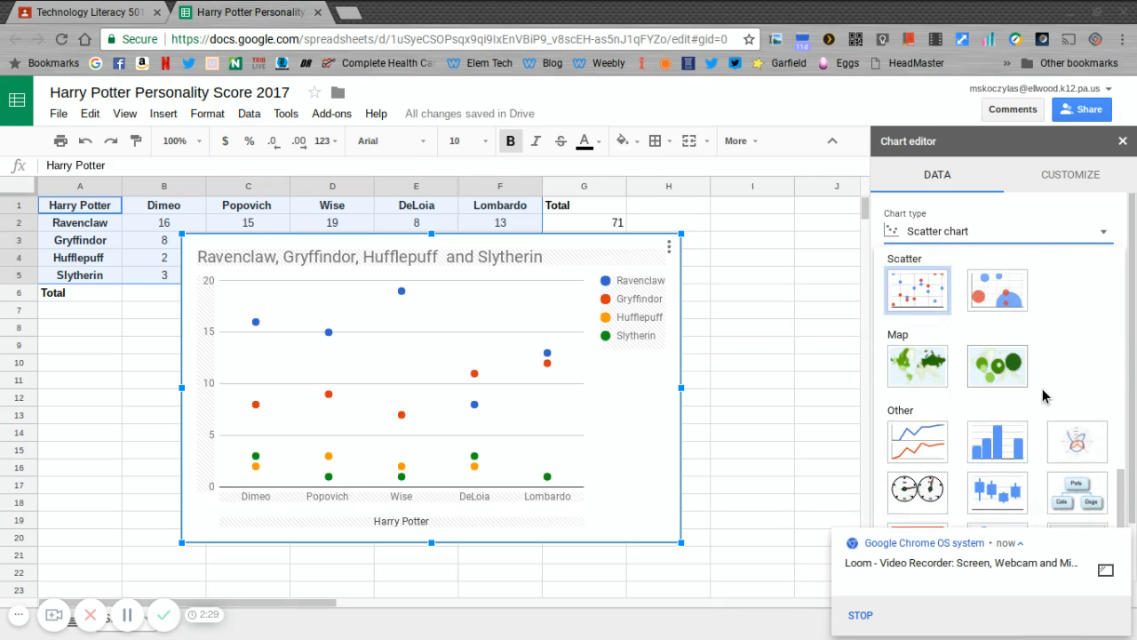
{"action": "scroll", "coordinate": [1044, 395], "scroll_direction": "up", "scroll_amount": 5}
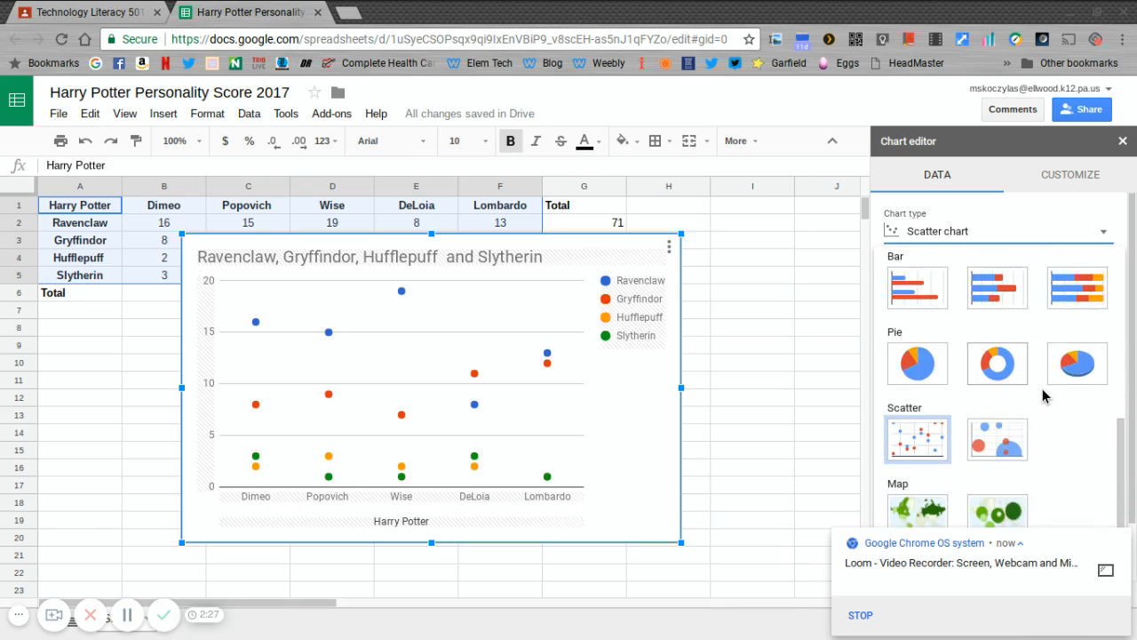
{"action": "scroll", "coordinate": [1043, 395], "scroll_direction": "up", "scroll_amount": 4}
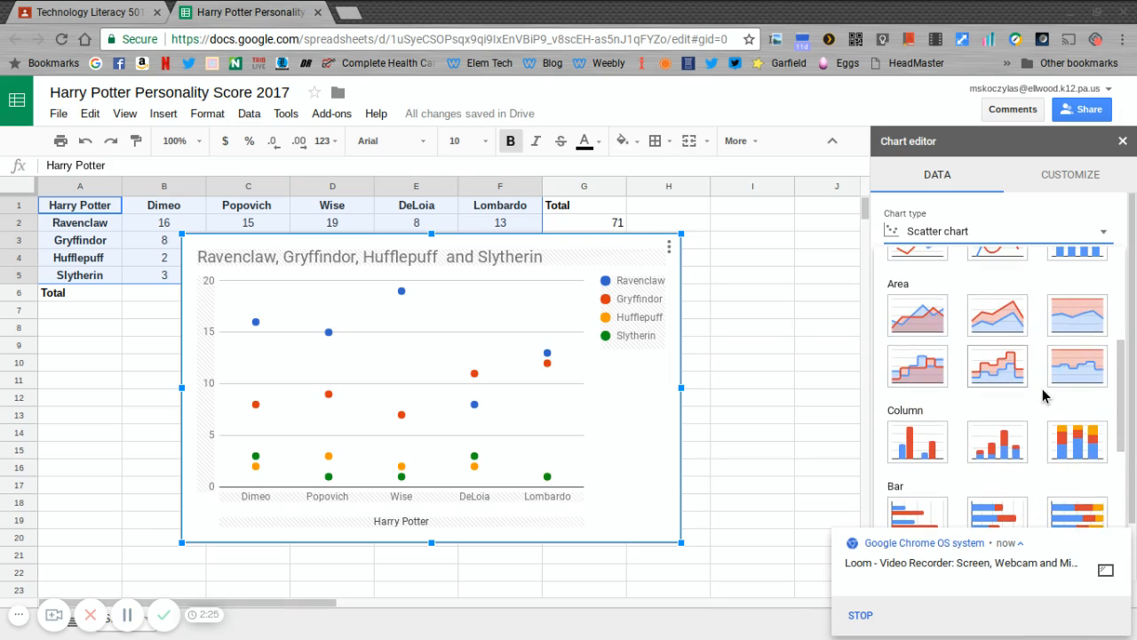
{"action": "left_click", "coordinate": [924, 437]}
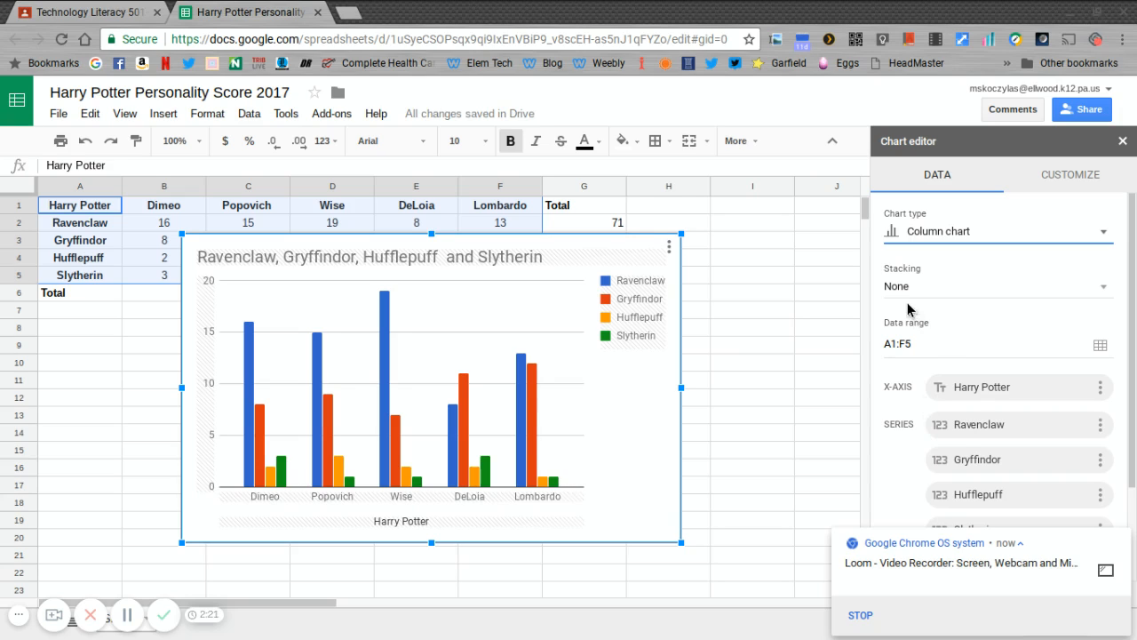
Style the column chart with a soft green background, the Comic Sans MS font and the 3D effect
{"action": "left_click", "coordinate": [1063, 181]}
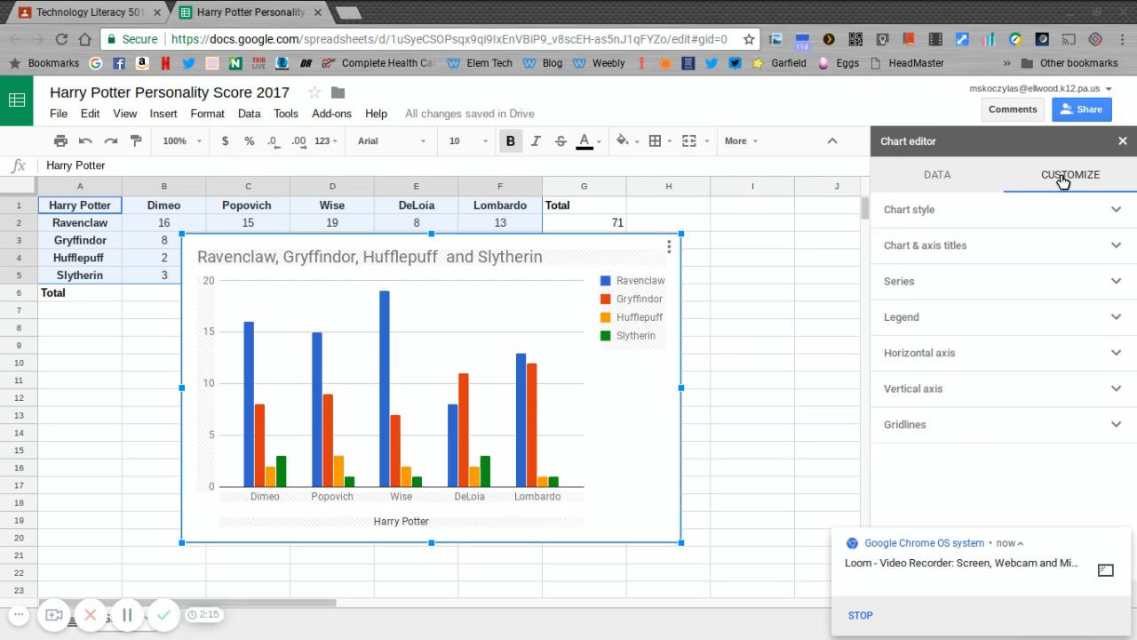
{"action": "left_click", "coordinate": [958, 213]}
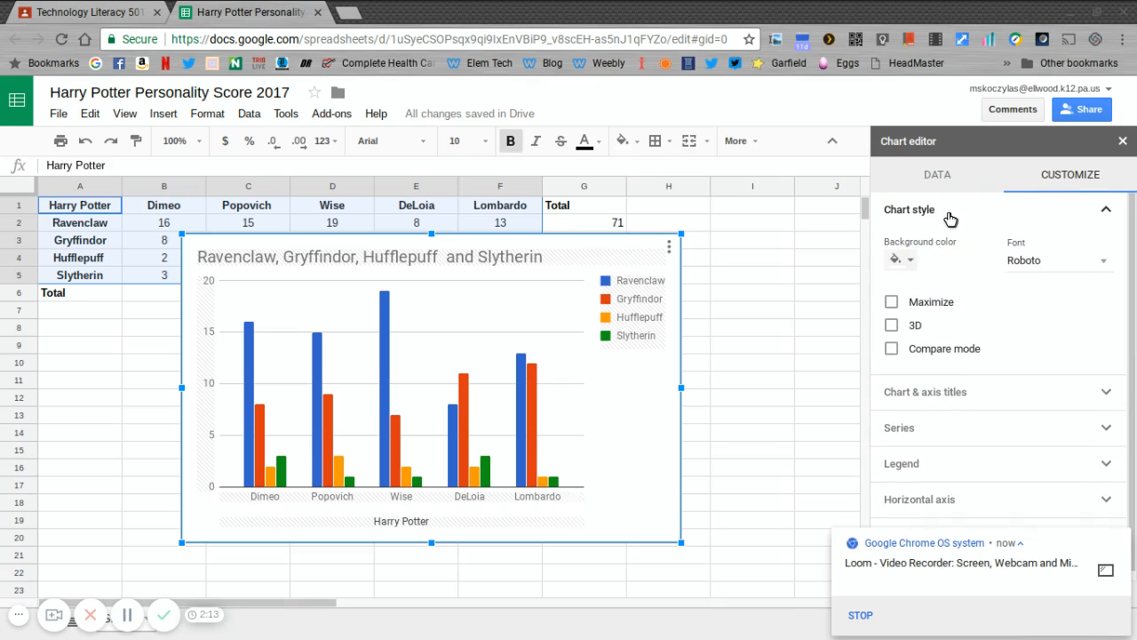
{"action": "left_click", "coordinate": [899, 260]}
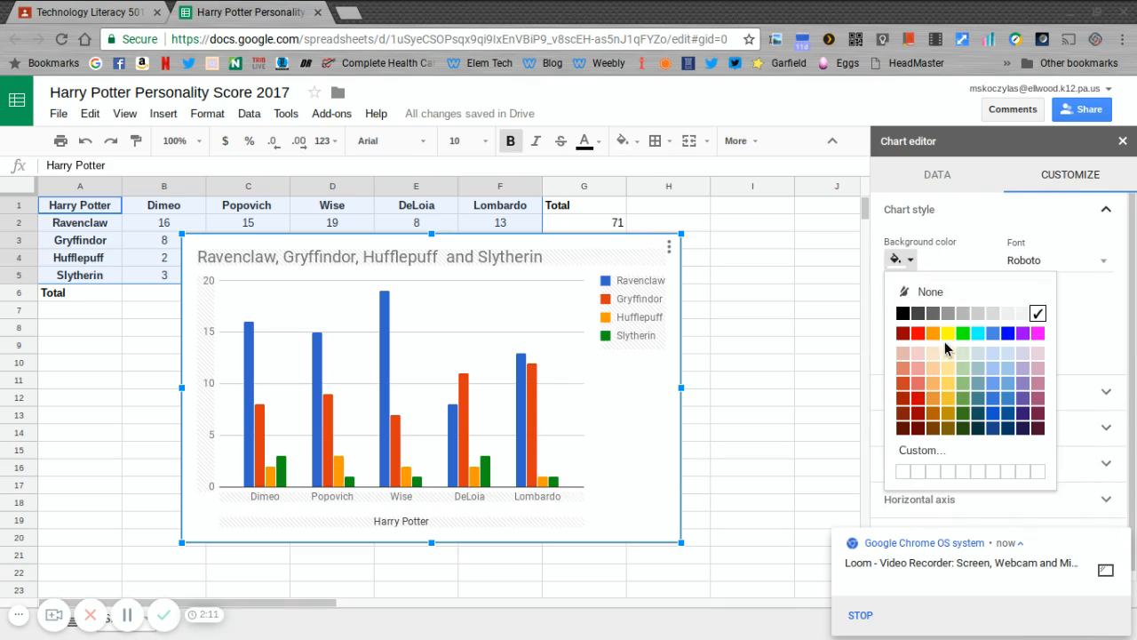
{"action": "left_click", "coordinate": [963, 384]}
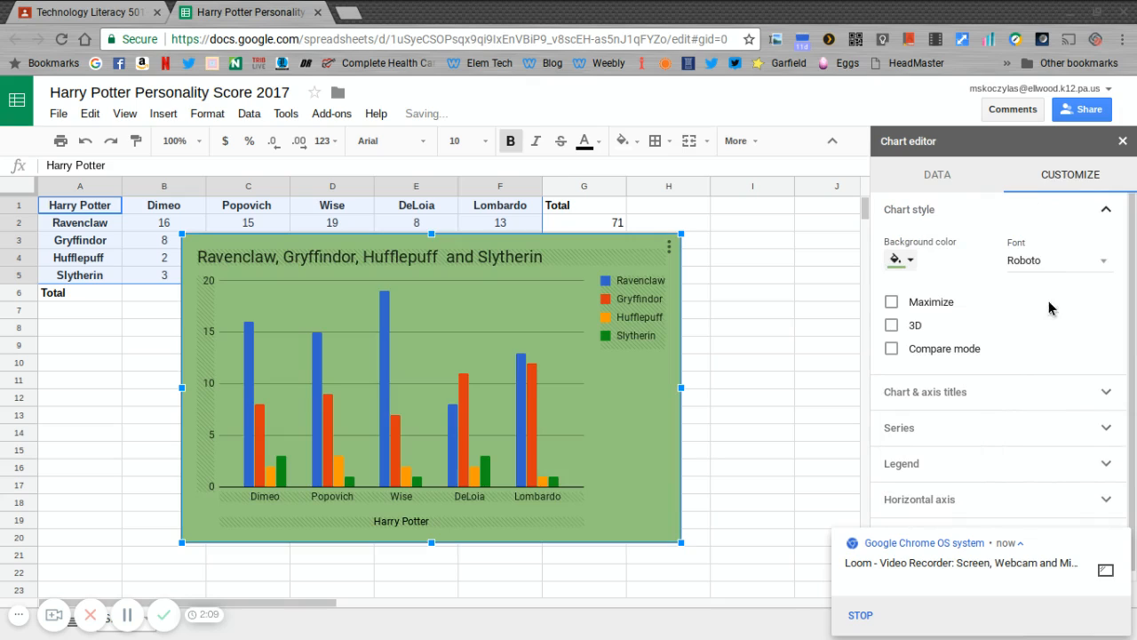
{"action": "left_click", "coordinate": [1031, 266]}
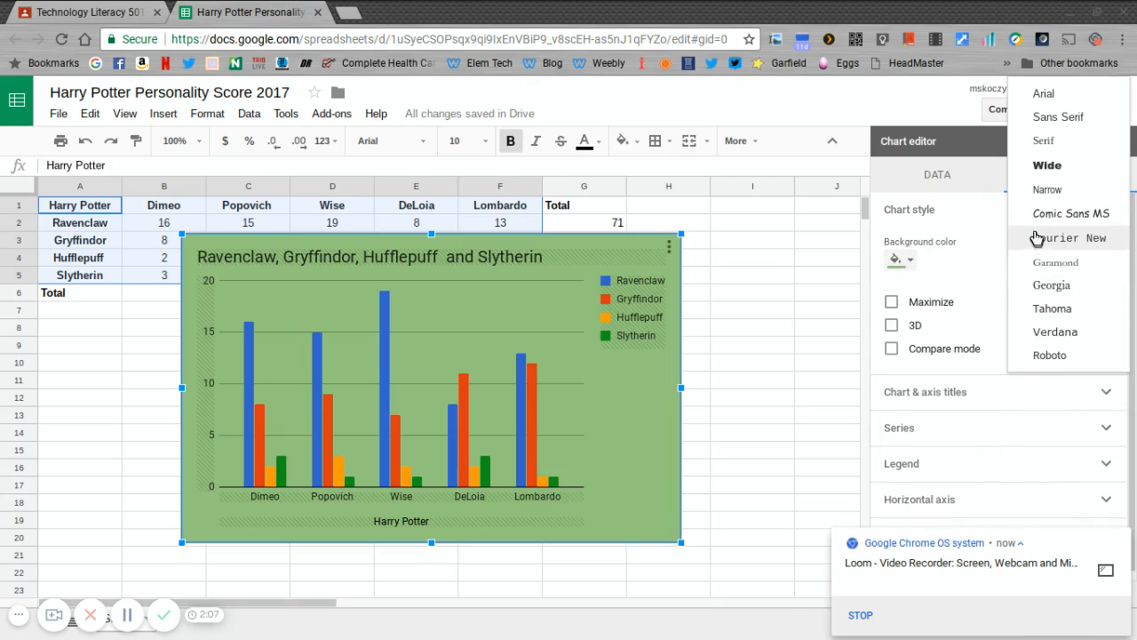
{"action": "left_click", "coordinate": [1036, 219]}
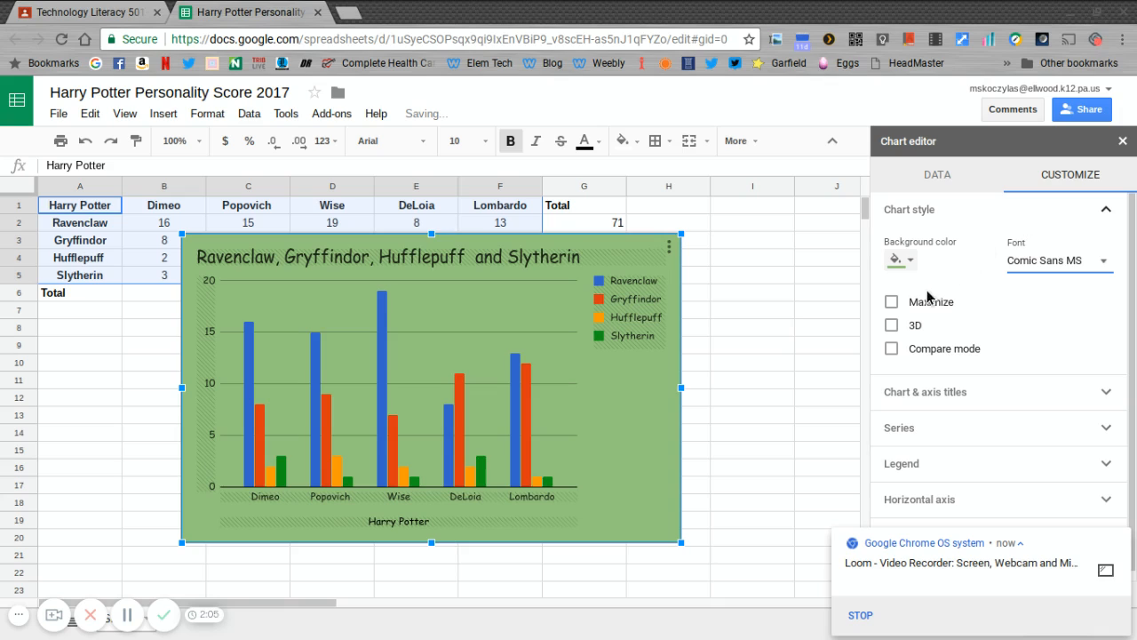
{"action": "left_click", "coordinate": [891, 325]}
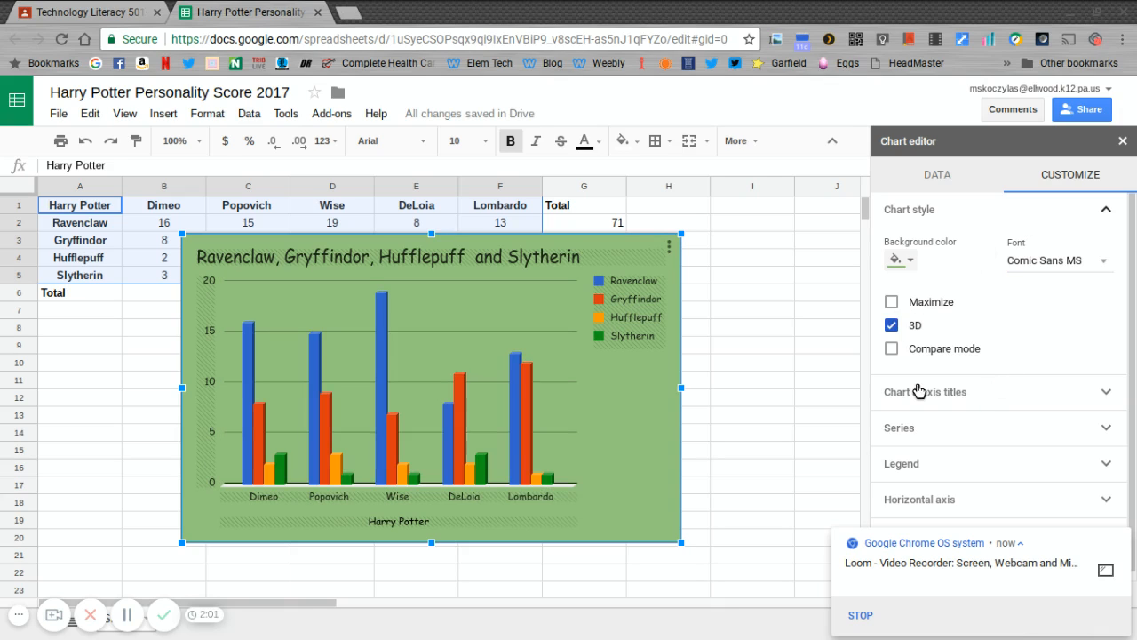
Make the chart title bold and blue
{"action": "left_click", "coordinate": [950, 391]}
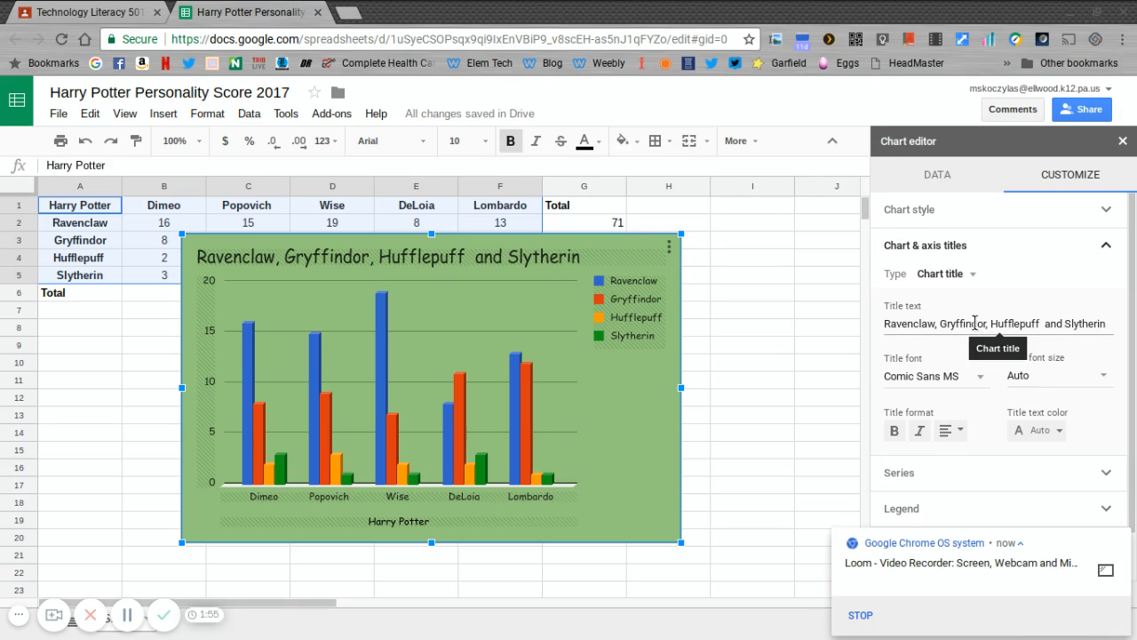
{"action": "left_click", "coordinate": [894, 431]}
{"action": "left_click", "coordinate": [1034, 431]}
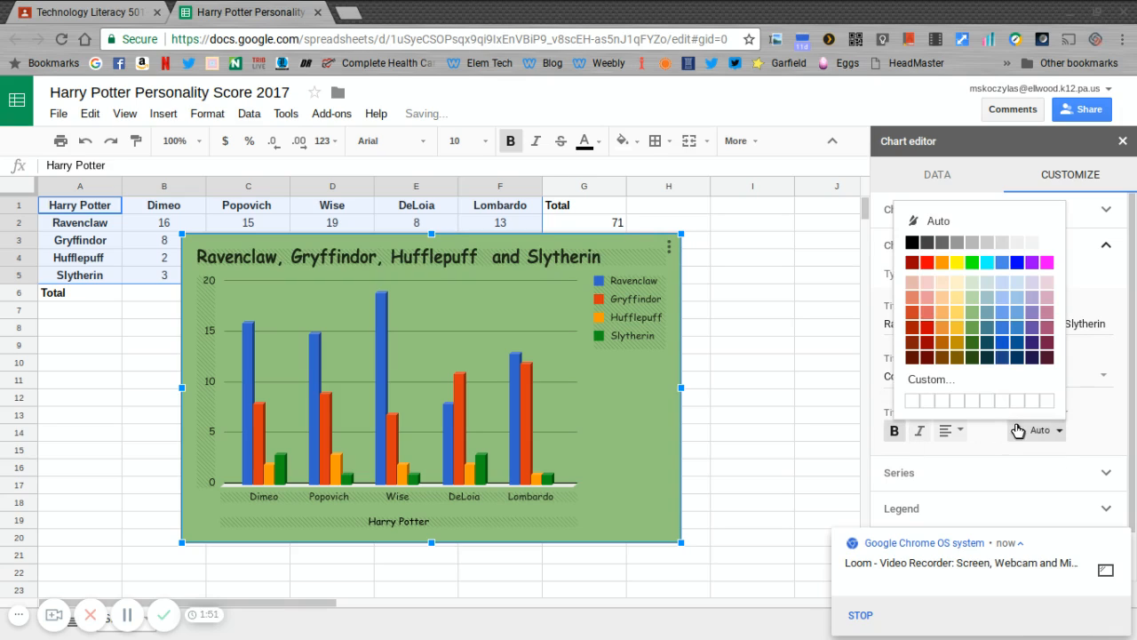
{"action": "left_click", "coordinate": [1003, 358]}
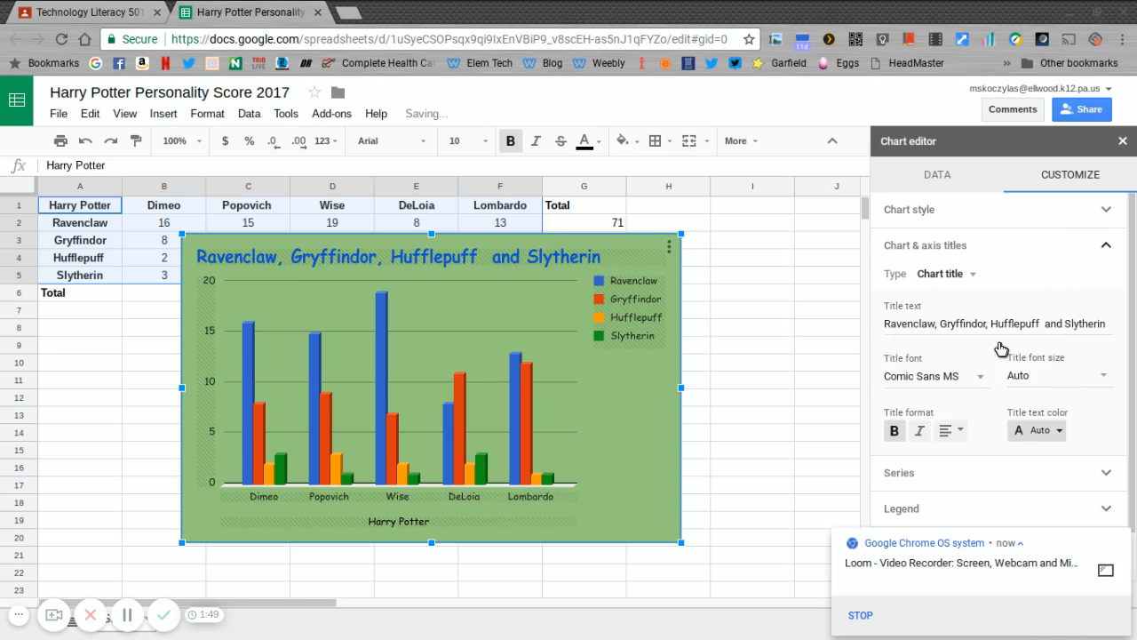
Review the chart's series options and set the legend position to Bottom
{"action": "scroll", "coordinate": [929, 479], "scroll_direction": "down", "scroll_amount": 1}
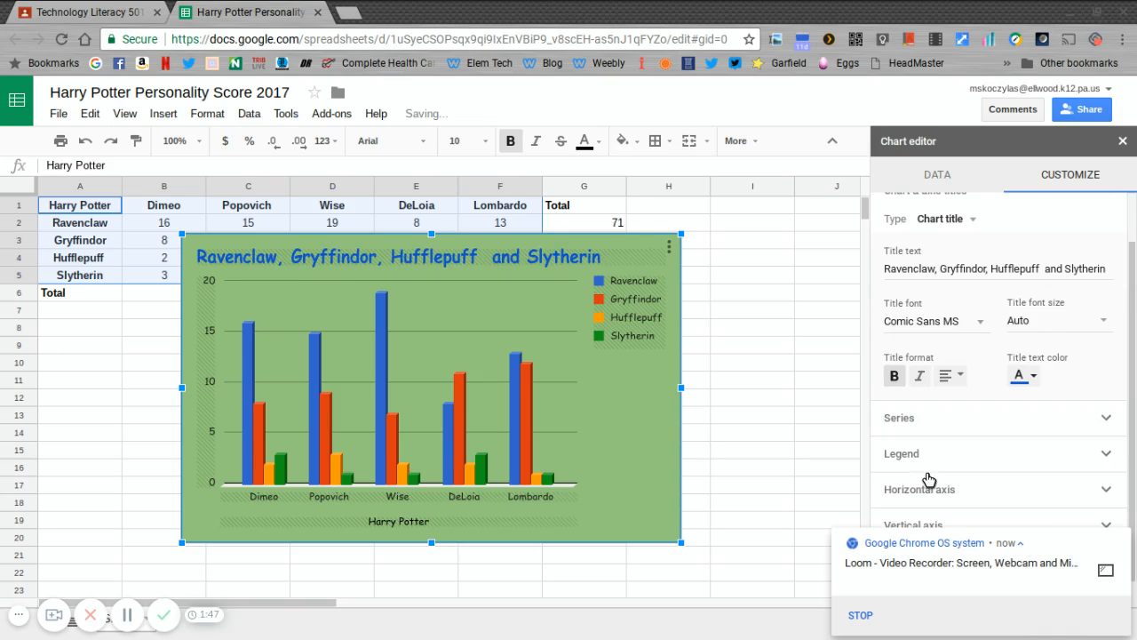
{"action": "left_click", "coordinate": [927, 407]}
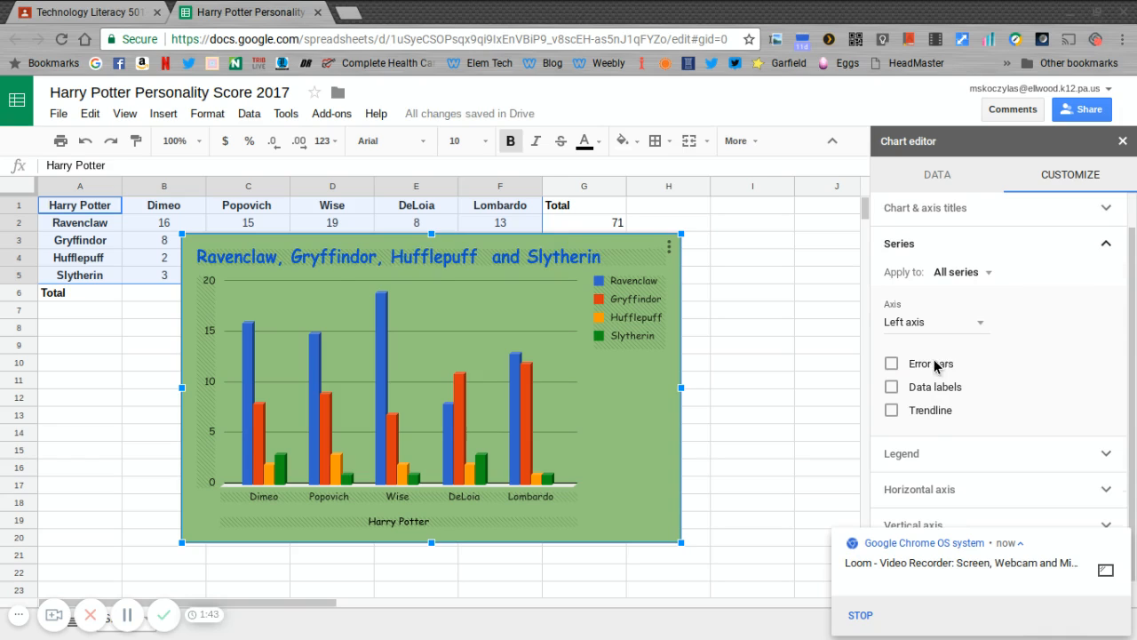
{"action": "left_click", "coordinate": [912, 456]}
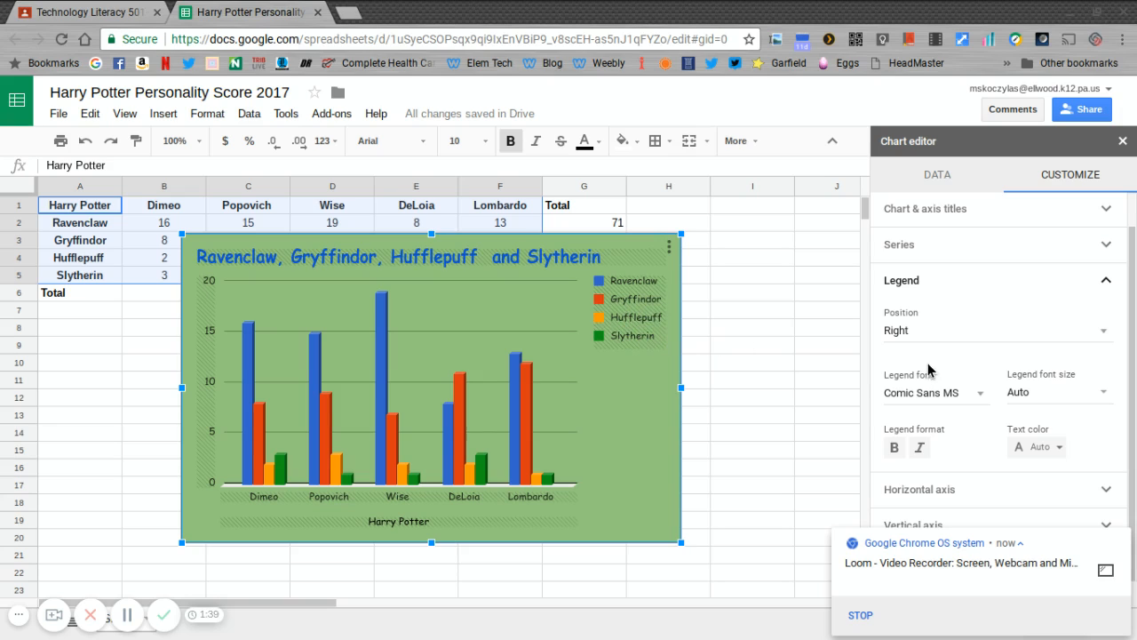
{"action": "left_click", "coordinate": [922, 334]}
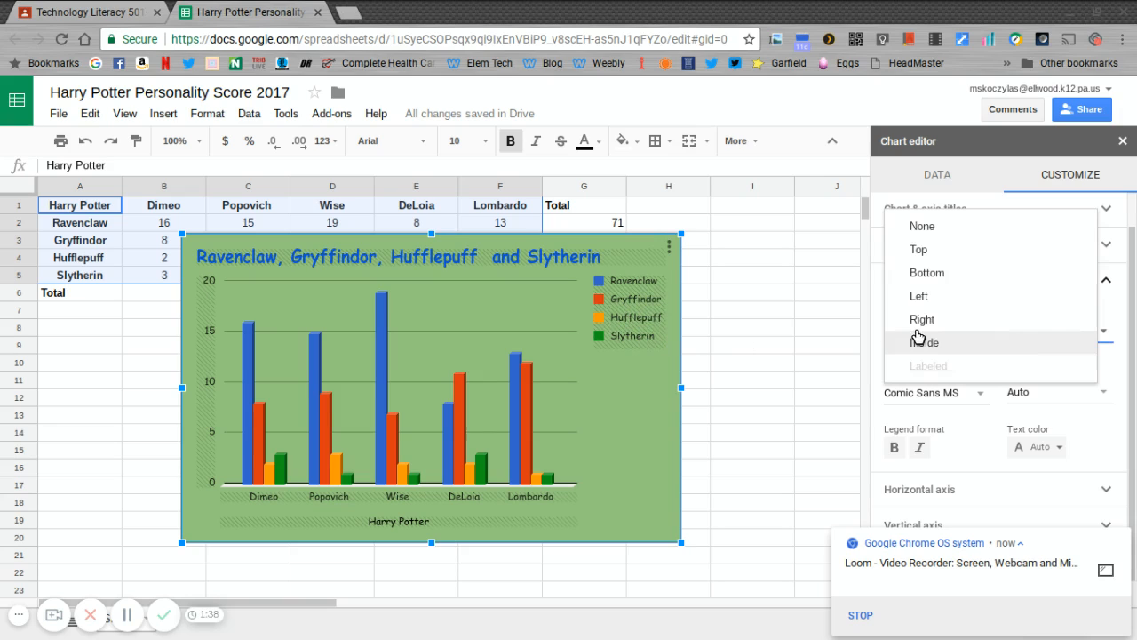
{"action": "left_click", "coordinate": [904, 276]}
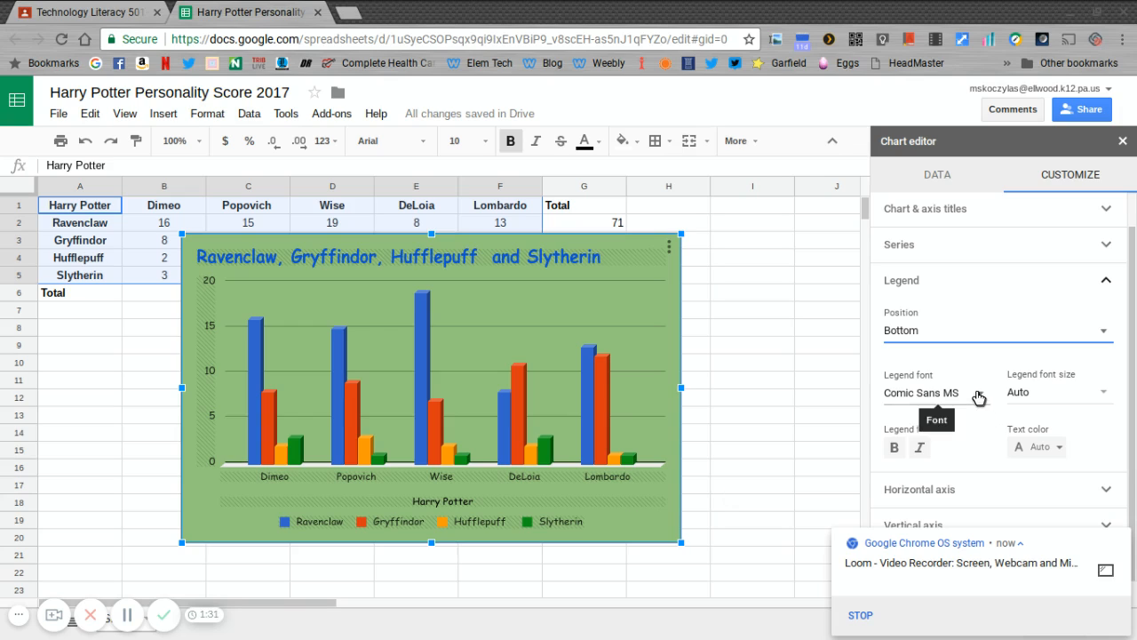
Make the horizontal axis labels of the chart bold
{"action": "left_click", "coordinate": [966, 489]}
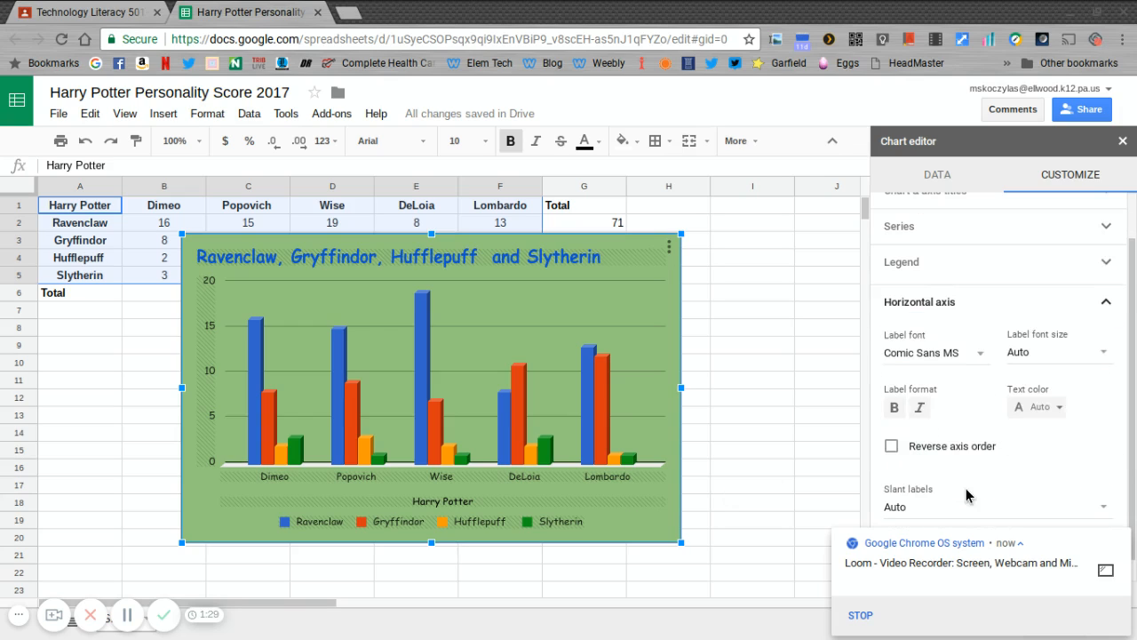
{"action": "left_click", "coordinate": [894, 405]}
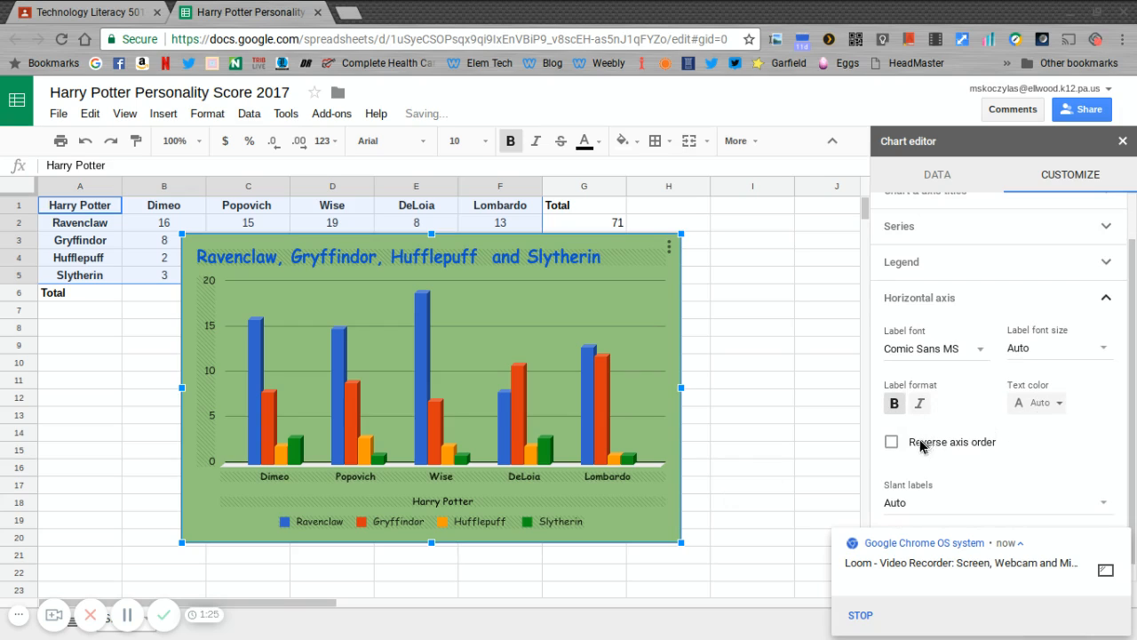
{"action": "scroll", "coordinate": [1039, 348], "scroll_direction": "down", "scroll_amount": 1}
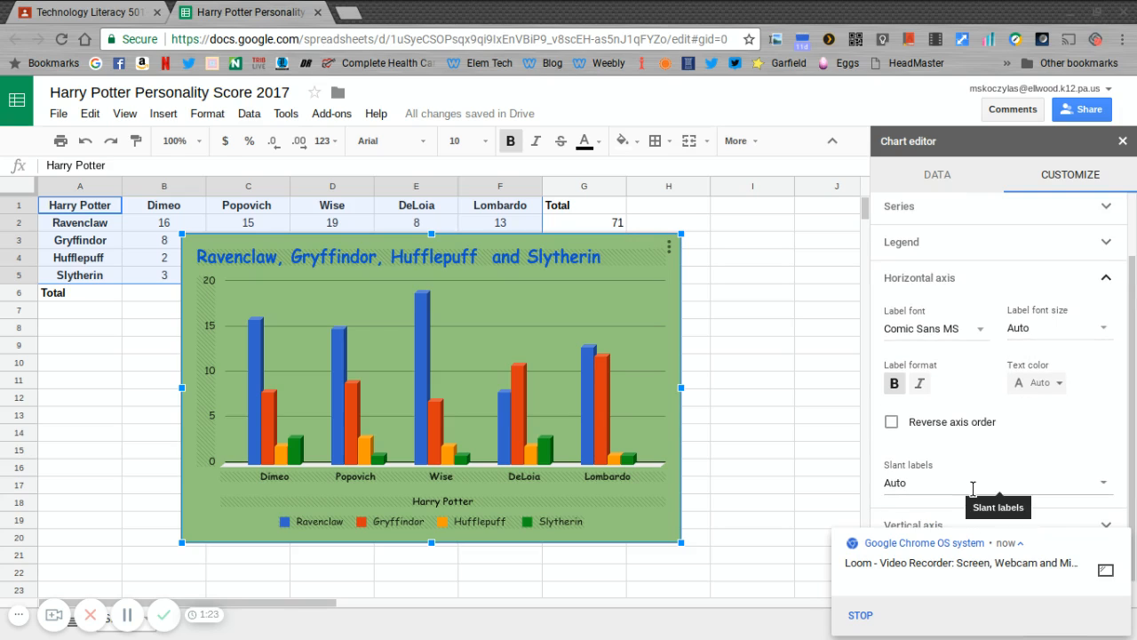
Make the vertical axis labels bold and blue, and close the chart editor
{"action": "left_click", "coordinate": [930, 524]}
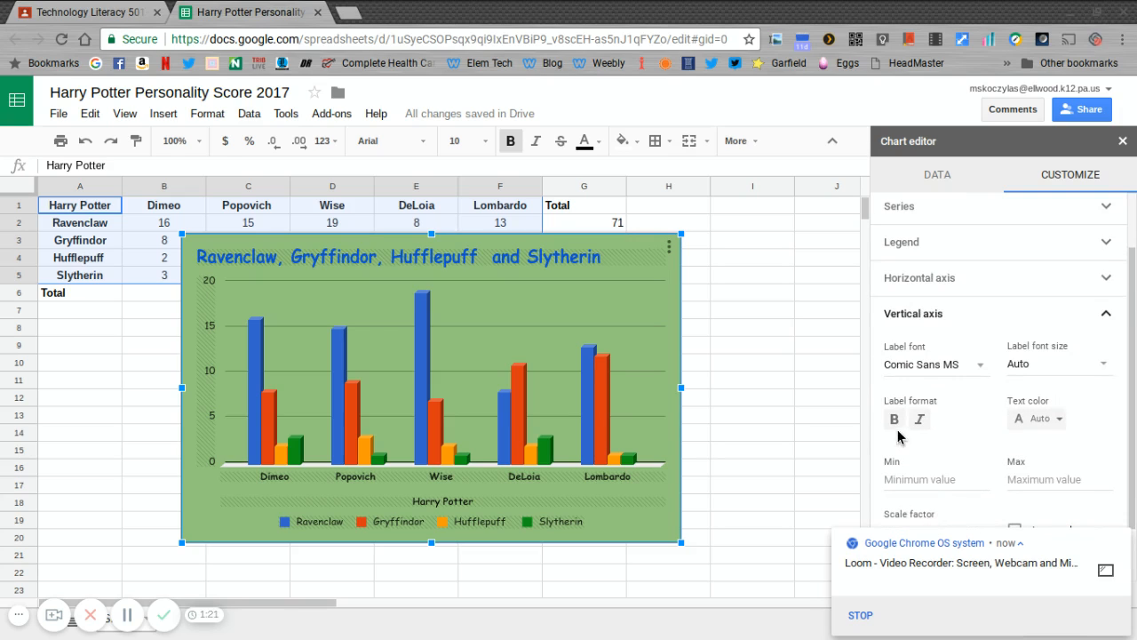
{"action": "left_click", "coordinate": [894, 419]}
{"action": "left_click", "coordinate": [1023, 423]}
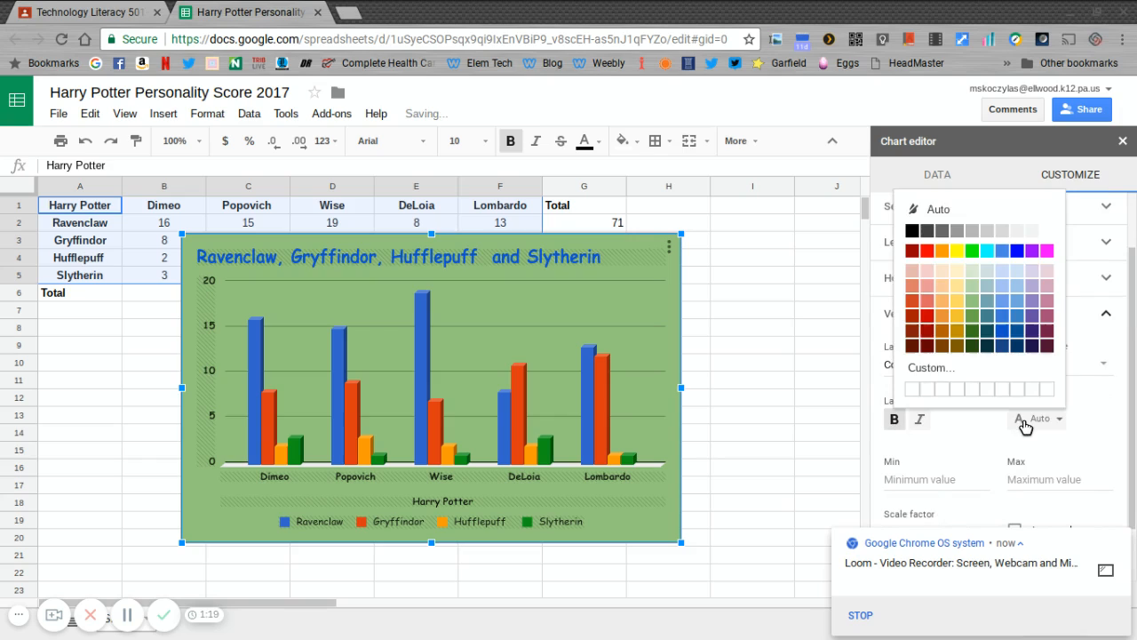
{"action": "left_click", "coordinate": [1002, 332]}
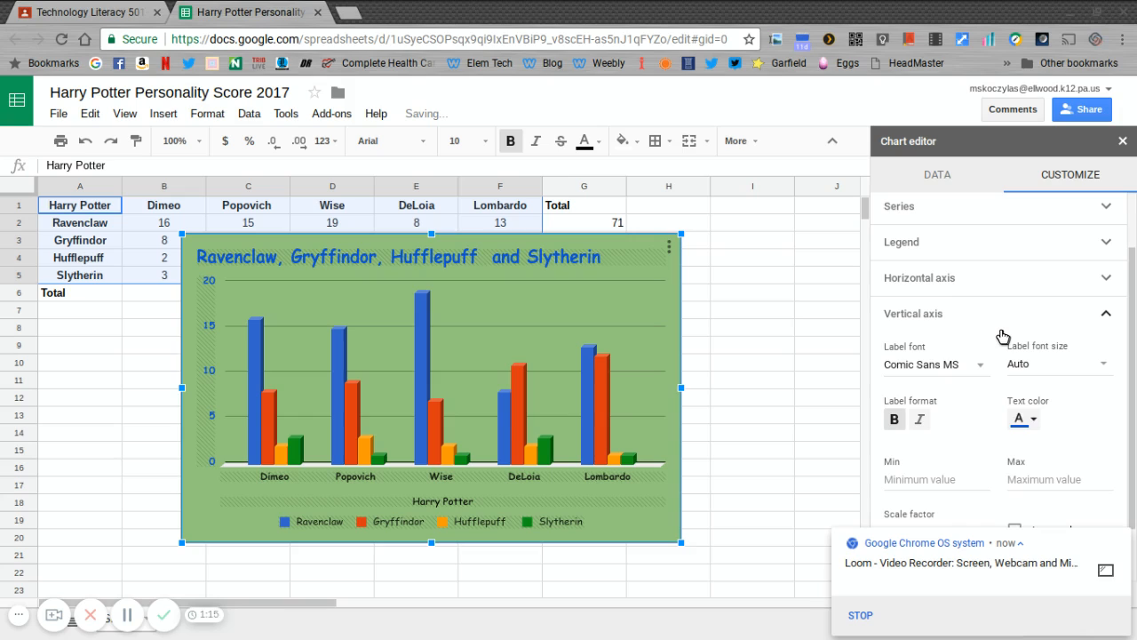
{"action": "left_click", "coordinate": [1121, 145]}
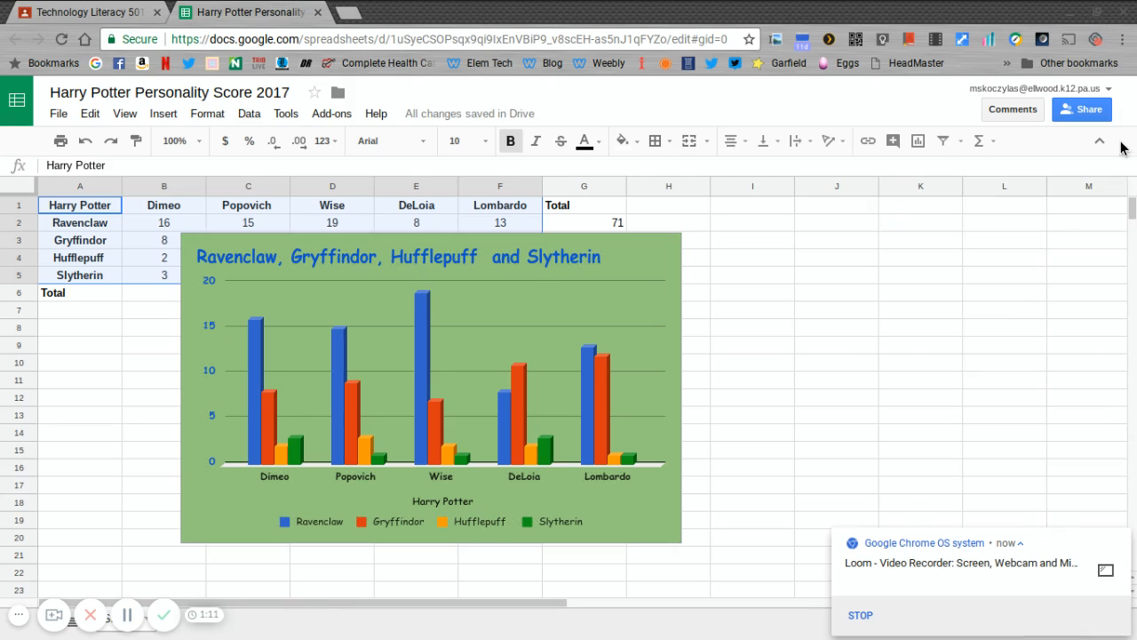
Move the finished house scores chart to its own sheet
{"action": "left_click", "coordinate": [638, 360]}
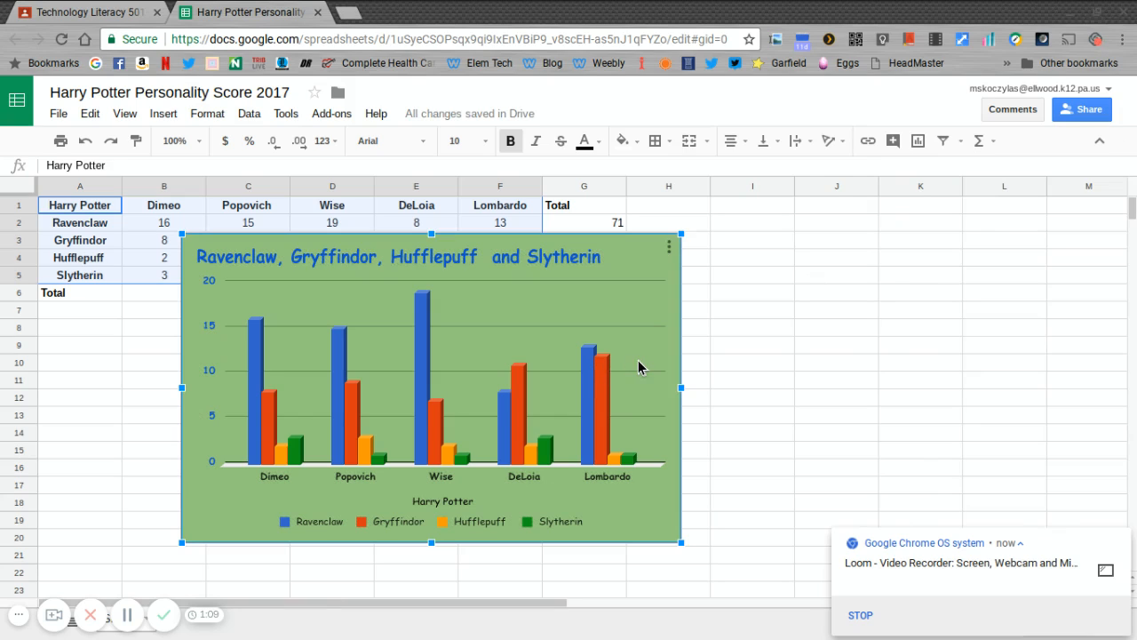
{"action": "left_click", "coordinate": [669, 252]}
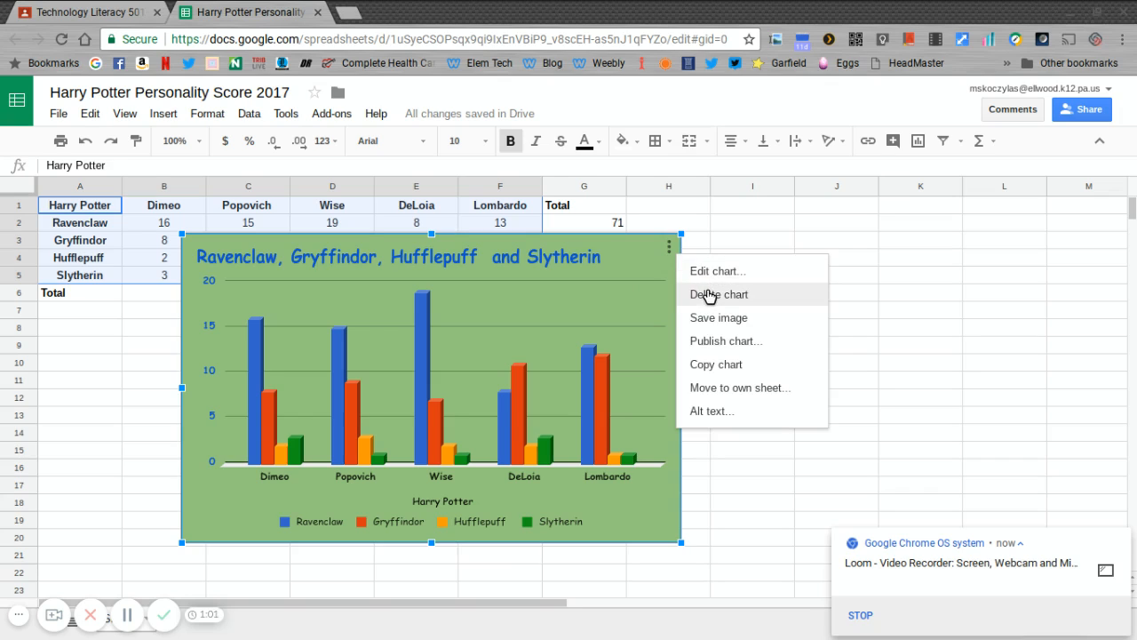
{"action": "left_click", "coordinate": [732, 389]}
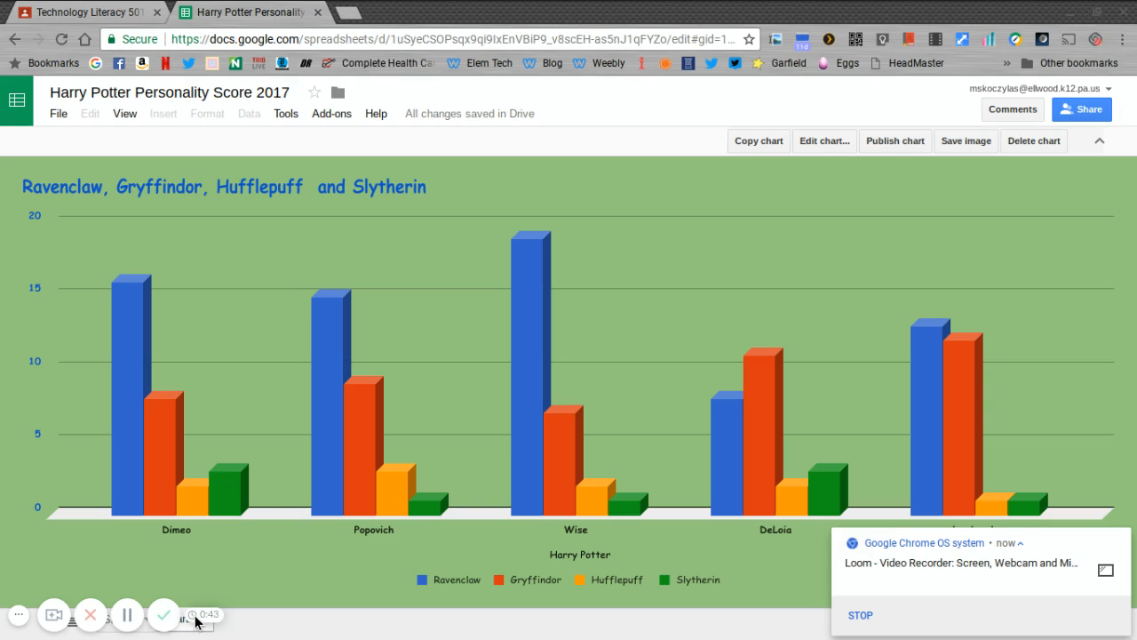
Return to the sheet with the score data and open the insert options
{"action": "left_click", "coordinate": [108, 632]}
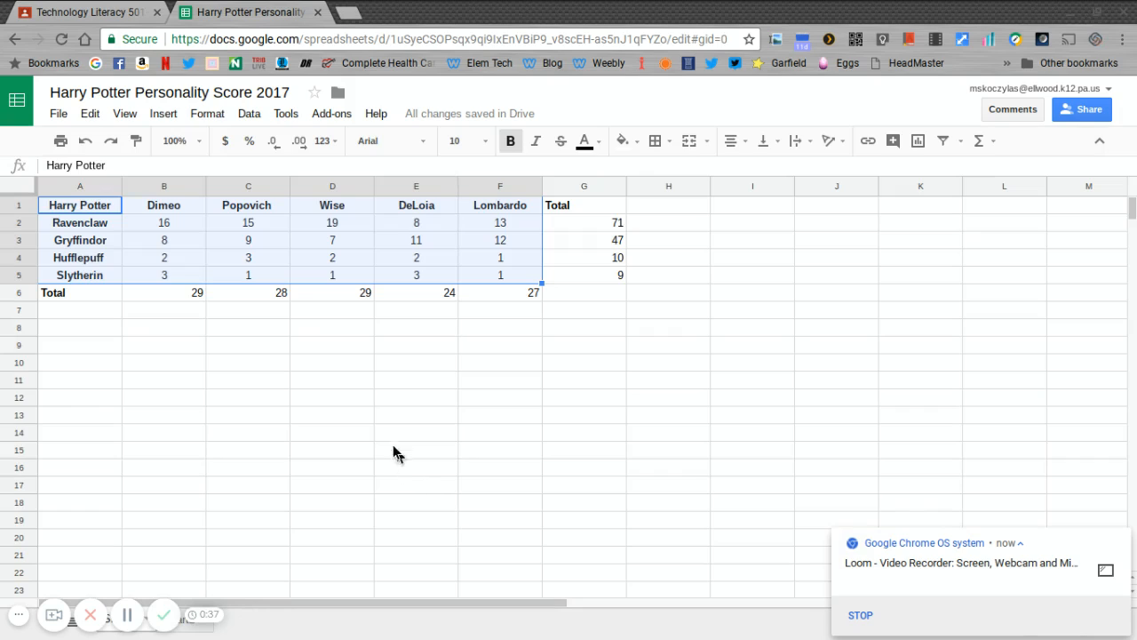
{"action": "left_click", "coordinate": [163, 116]}
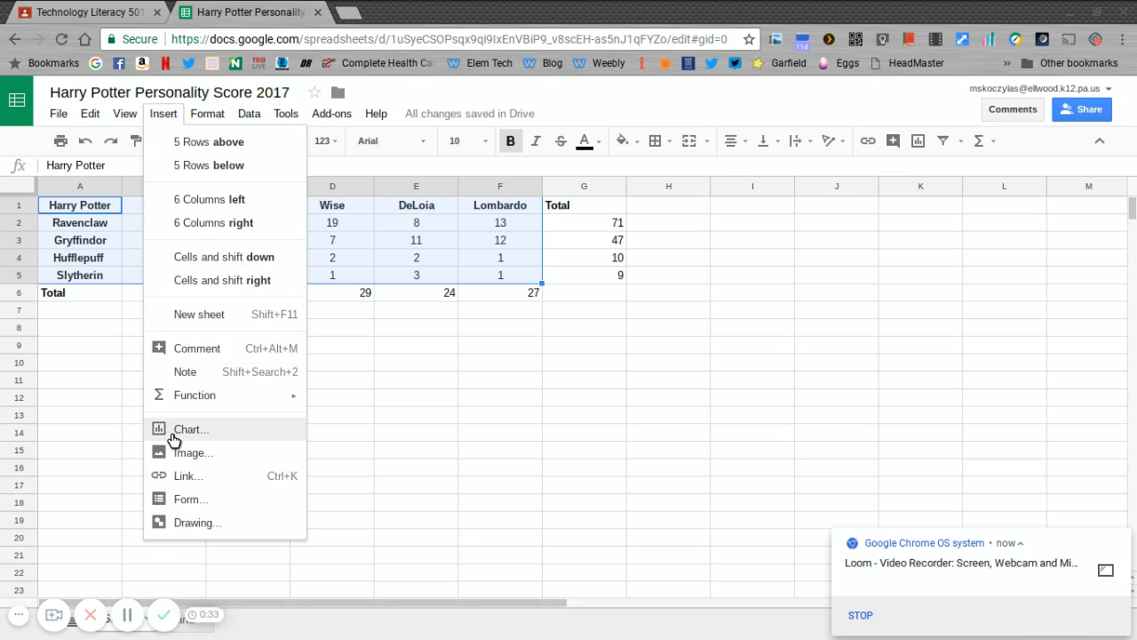